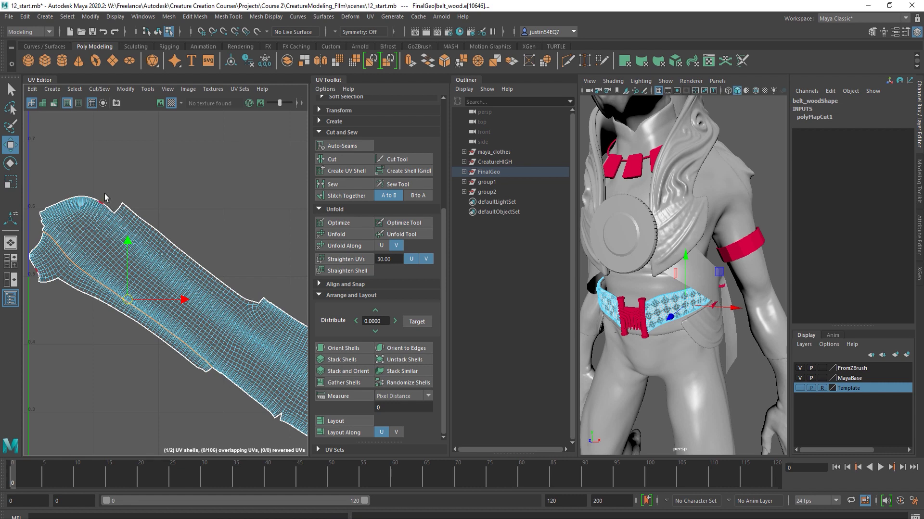
Stitch the two belt UV shells together along their shared border edges and rejoin the remaining split near the end
left_click_drag(259, 311, 251, 319)
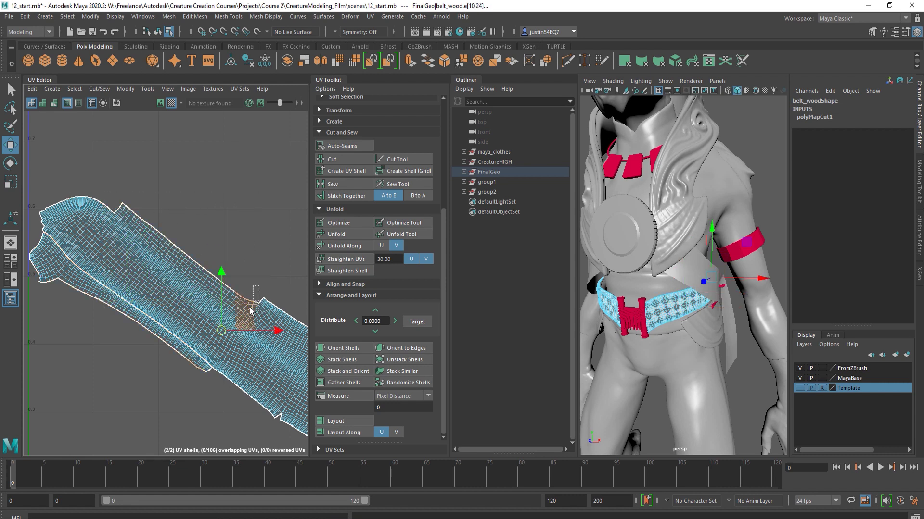
left_click_drag(126, 204, 239, 274, "shift")
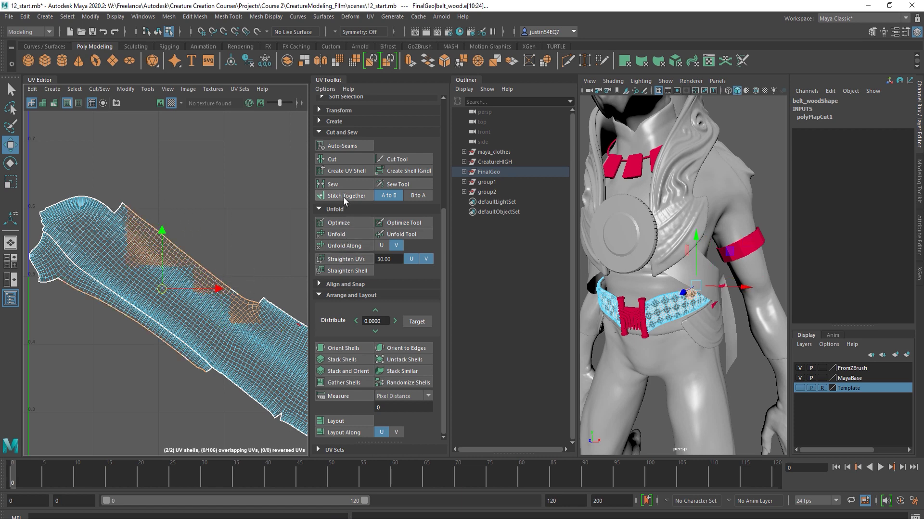
left_click(319, 196)
right_click_drag(117, 209, 284, 235, "alt")
middle_click_drag(151, 220, 193, 273, "alt")
left_click_drag(189, 243, 144, 277)
left_click(347, 195)
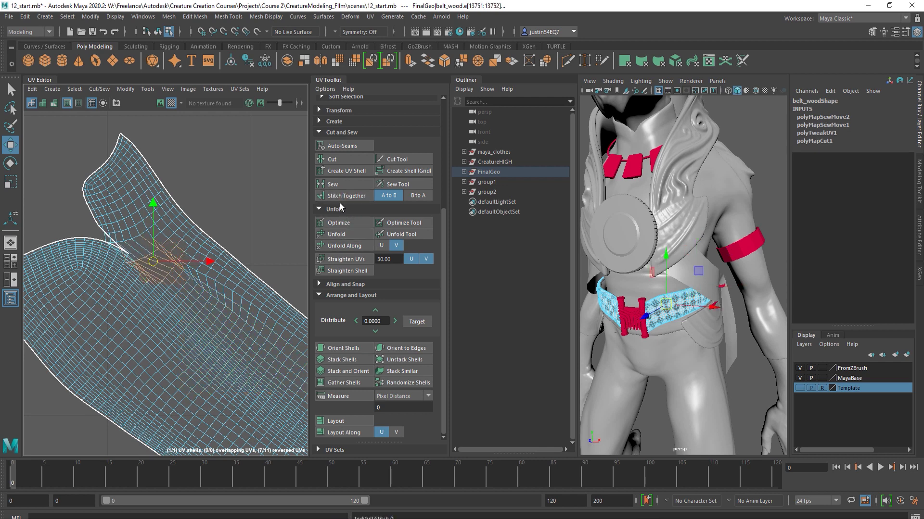
Sew the open notches along the lower and upper borders of the belt UV shell
scroll(149, 260, "down", 4)
right_click_drag(149, 260, 182, 259)
middle_click_drag(204, 300, 145, 196, "alt")
right_click_drag(146, 196, 264, 273, "alt")
right_click_drag(214, 292, 214, 267)
middle_click_drag(225, 241, 169, 169, "alt")
right_click_drag(168, 169, 245, 264, "alt")
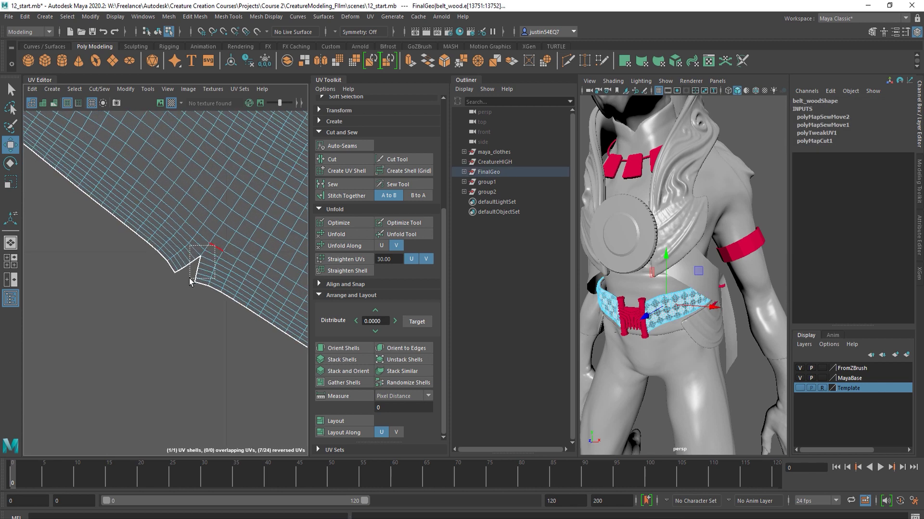
left_click(332, 184)
scroll(182, 235, "down", 5)
scroll(155, 268, "up", 5)
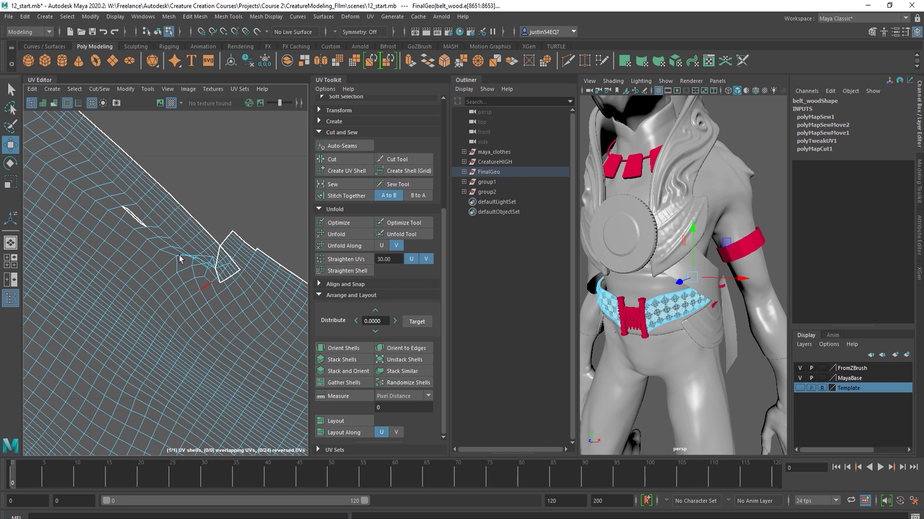
left_click(333, 184)
Select the entire belt UV shell and unfold it
middle_click_drag(239, 283, 208, 254, "alt")
right_click_drag(260, 308, 73, 240, "alt")
middle_click_drag(146, 329, 99, 250, "alt")
middle_click_drag(223, 371, 84, 268, "alt")
middle_click_drag(293, 383, 105, 276, "alt")
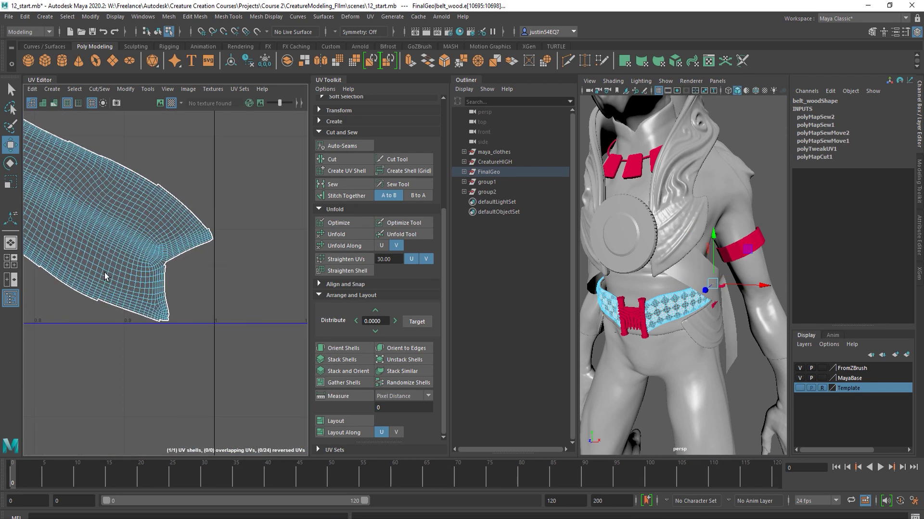
right_click_drag(109, 261, 145, 253)
left_click(146, 254)
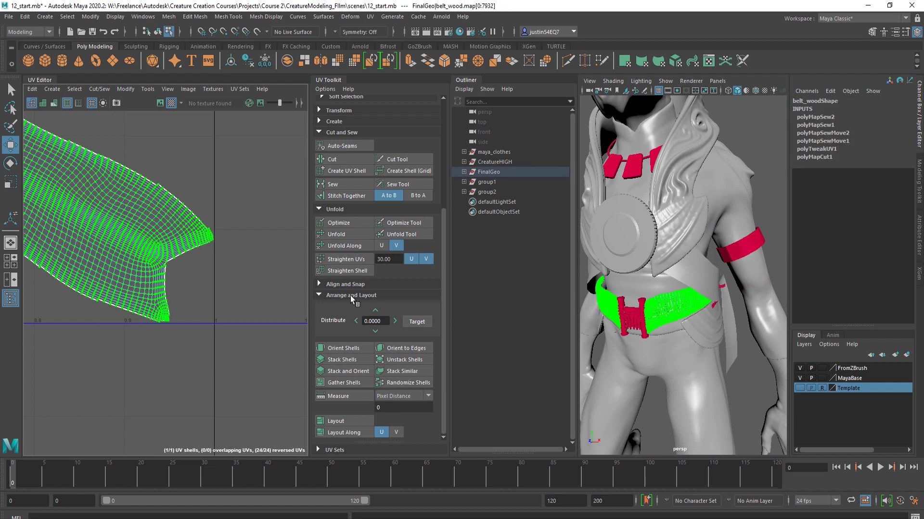
left_click(336, 234)
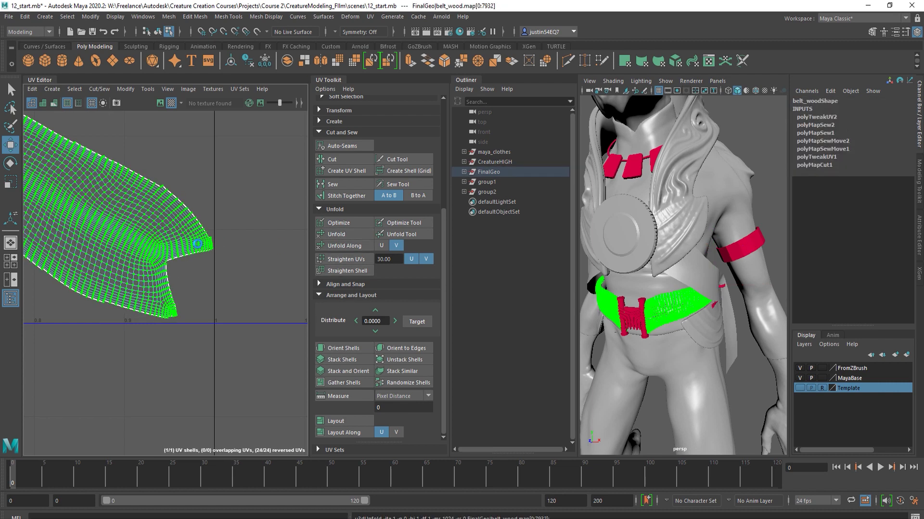
Sew the open border edges at the jagged upper-left end of the belt UV shell
right_click_drag(80, 254, 241, 301, "alt")
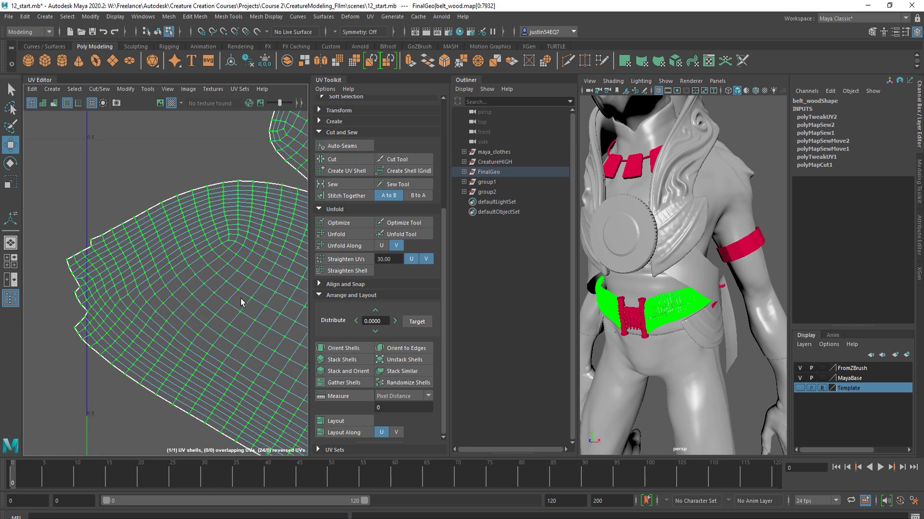
middle_click_drag(241, 269, 88, 322, "alt")
right_click_drag(88, 321, 187, 276, "alt")
right_click_drag(160, 196, 161, 201)
left_click(332, 184)
Sew the wedge-shaped split and the small gap beside it on the belt shell's upper border
scroll(171, 290, "down", 3)
scroll(171, 290, "up", 1)
middle_click_drag(263, 368, 244, 280, "alt")
middle_click_drag(298, 289, 217, 263, "alt")
middle_click_drag(130, 274, 183, 318, "alt")
right_click_drag(184, 318, 241, 308, "alt")
scroll(240, 246, "up", 2)
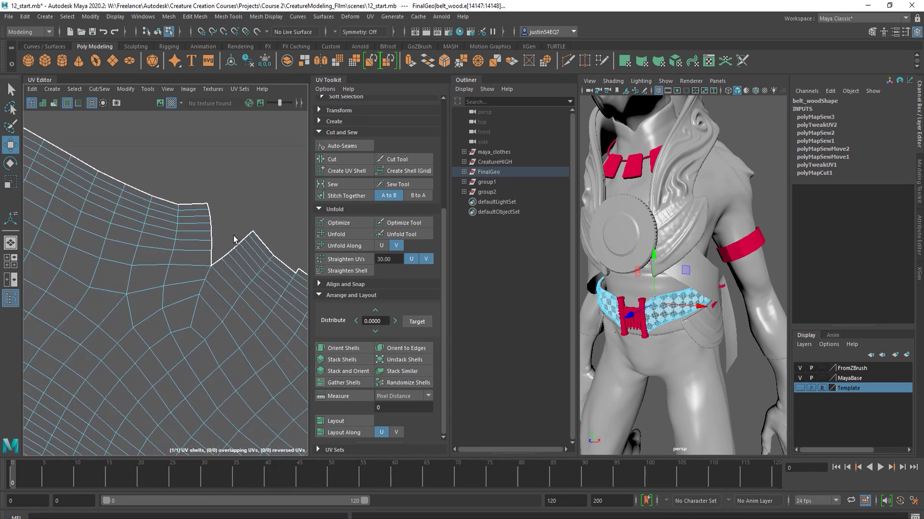
left_click_drag(199, 259, 197, 262)
key("g")
Unfold the whole sewn belt UV shell again to even out its layout
scroll(192, 270, "down", 3)
middle_click_drag(154, 206, 145, 120, "alt")
middle_click_drag(175, 276, 164, 154, "alt")
middle_click_drag(301, 269, 274, 257, "alt")
scroll(274, 257, "down", 4)
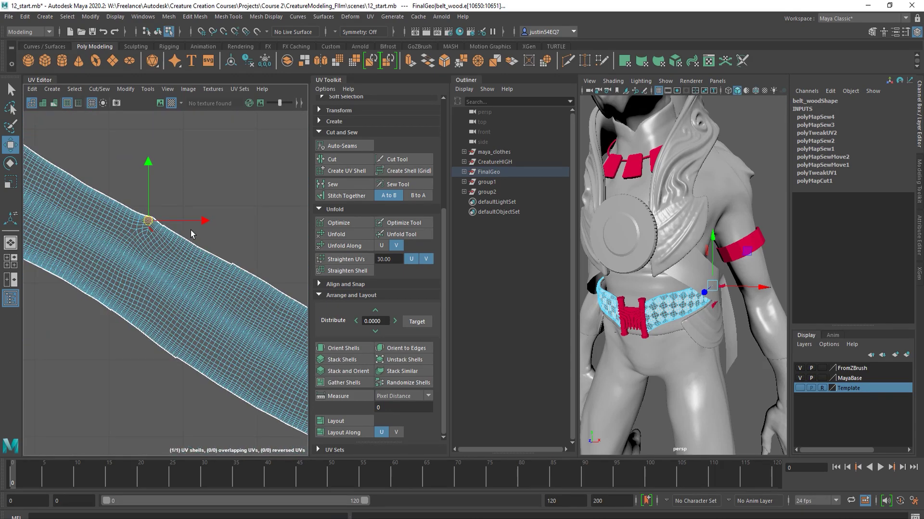
scroll(188, 274, "down", 5)
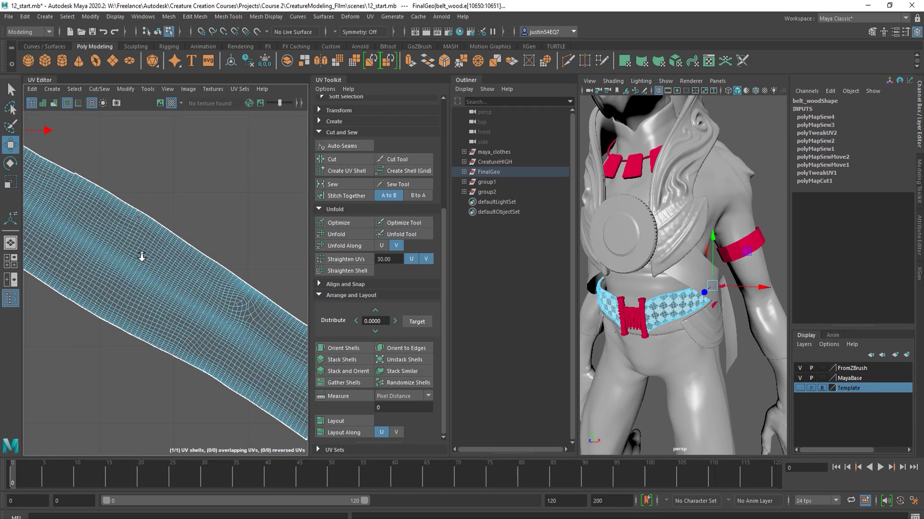
right_click_drag(180, 272, 202, 275)
double_click(187, 289)
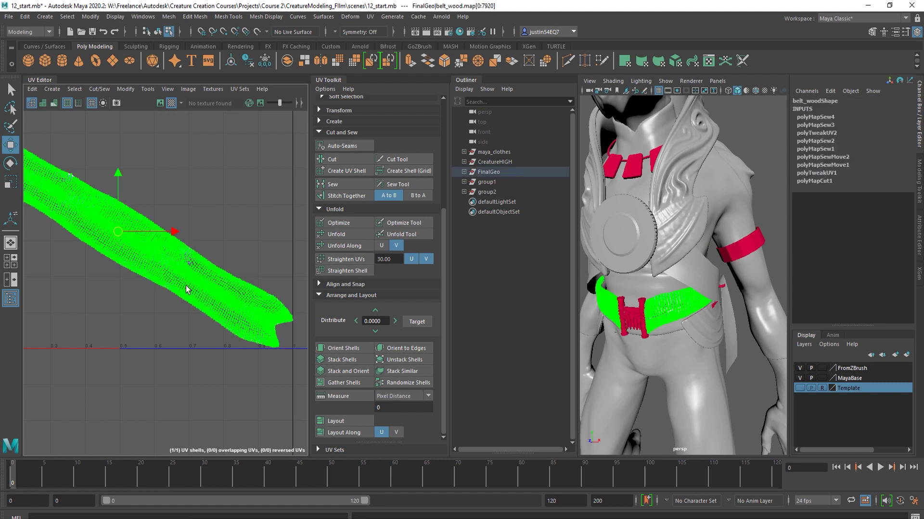
left_click(348, 236)
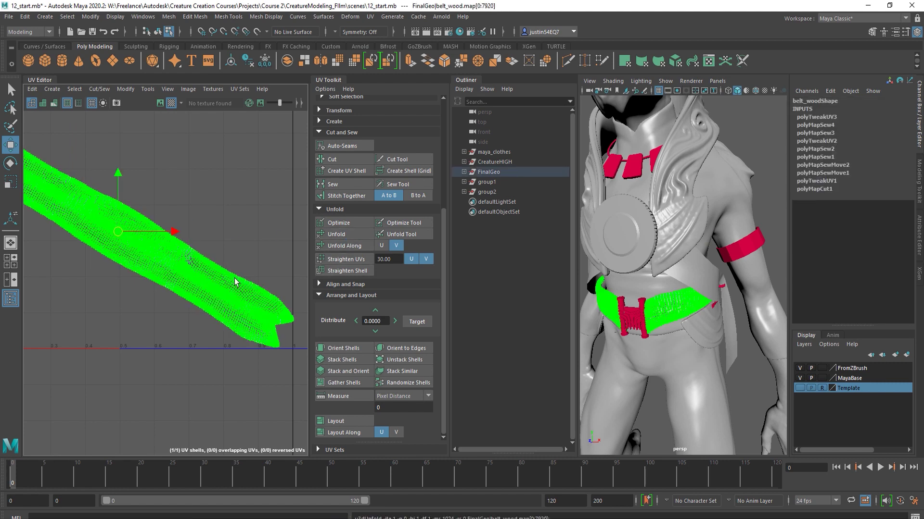
Rotate the belt UV shell so it runs diagonally across the 0–1 UV tile
scroll(168, 287, "down", 2)
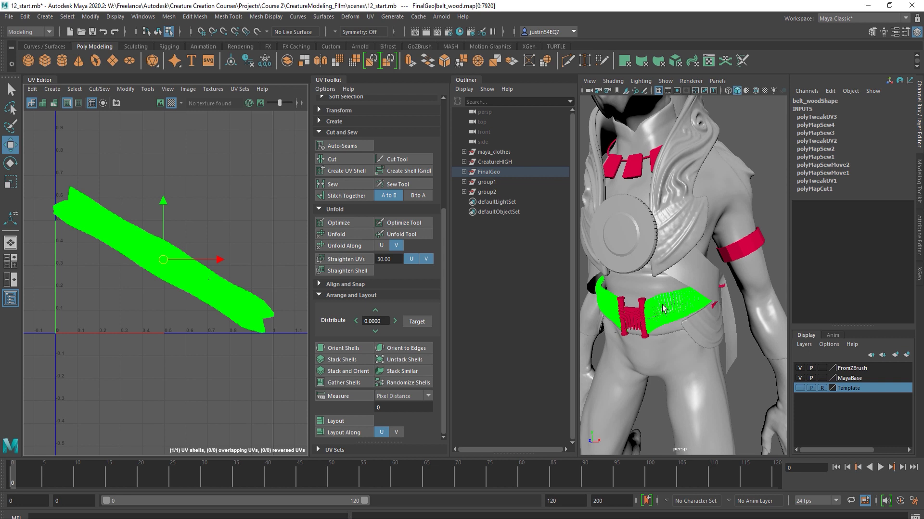
middle_click_drag(298, 202, 306, 264, "alt")
key("e")
left_click_drag(220, 293, 178, 281)
key("w")
key("r")
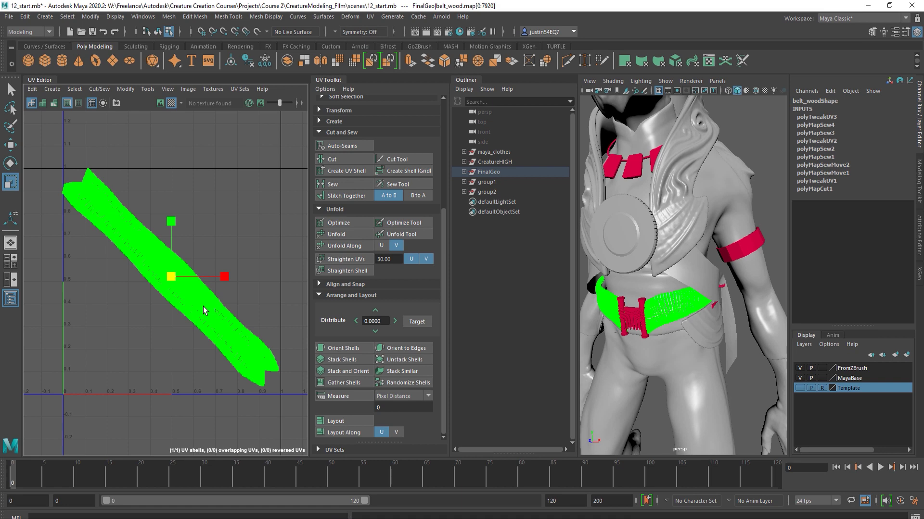
Cut the belt's UVs in two along the middle crosswise edge loop hidden behind the back piece
left_click_drag(652, 270, 699, 279, "alt")
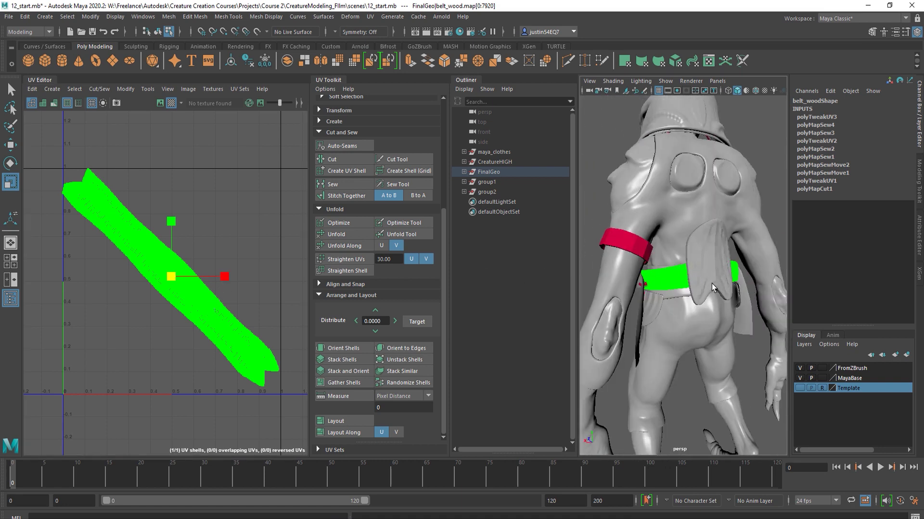
scroll(165, 283, "up", 6)
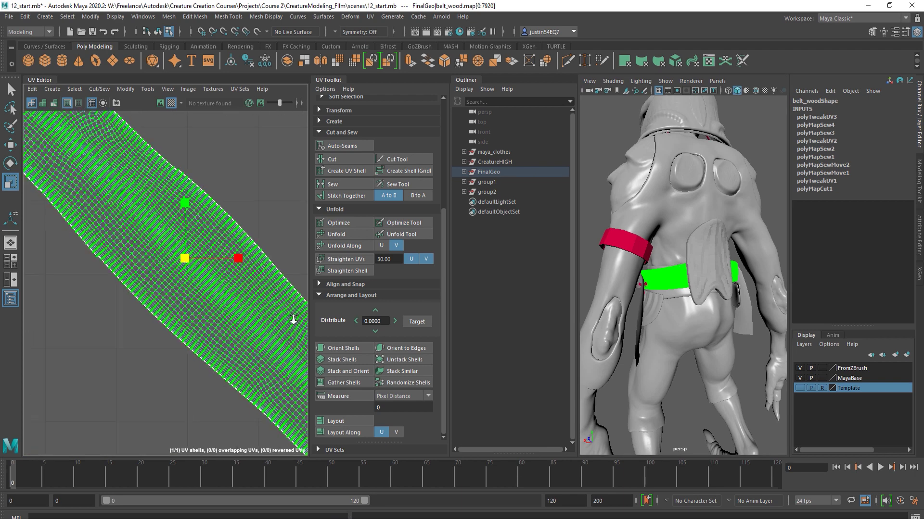
mouse_move(182, 287)
right_mouse_down()
mouse_move(184, 261)
mouse_move(183, 269)
right_mouse_up()
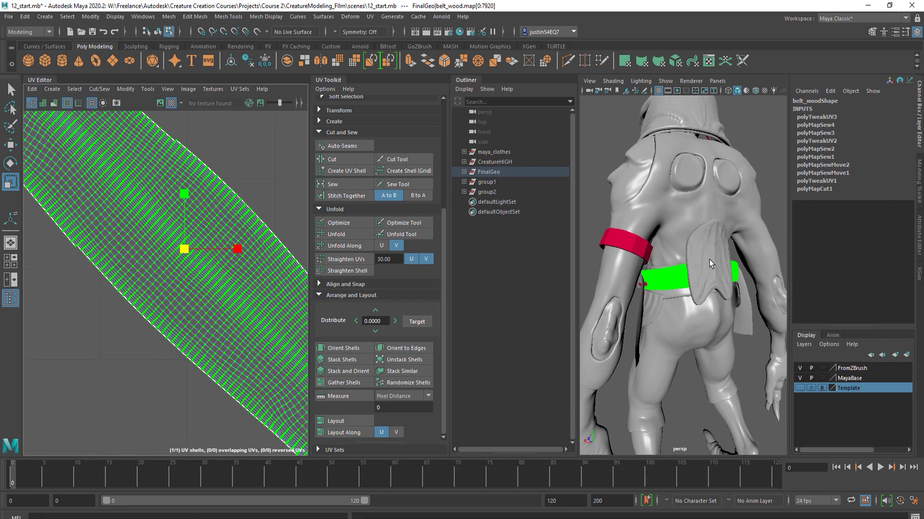
right_click_drag(216, 288, 216, 263)
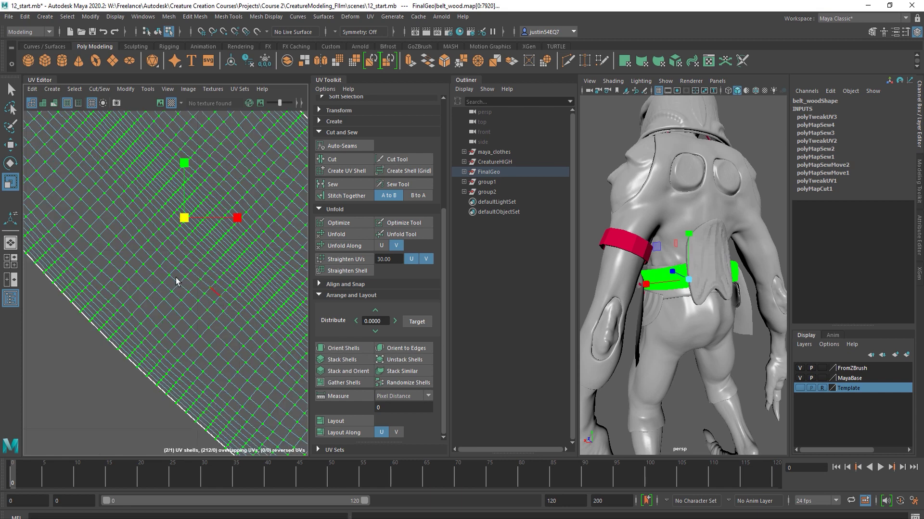
double_click(153, 270)
left_click_drag(740, 318, 669, 322, "alt")
right_click_drag(670, 322, 736, 318, "alt")
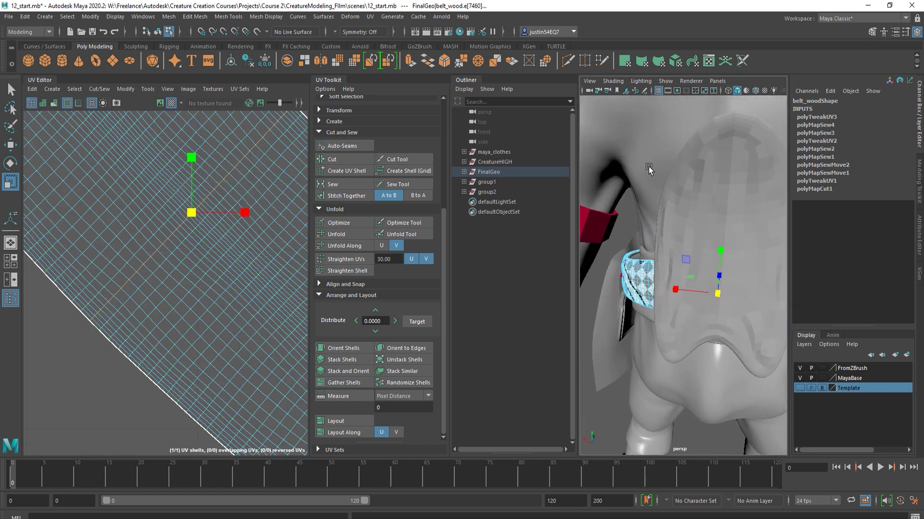
left_click(618, 84)
left_click(626, 98)
mouse_move(688, 211)
left_mouse_down("alt")
mouse_move(697, 235)
mouse_move(700, 225)
left_mouse_up("alt")
key("5")
scroll(122, 303, "down", 8)
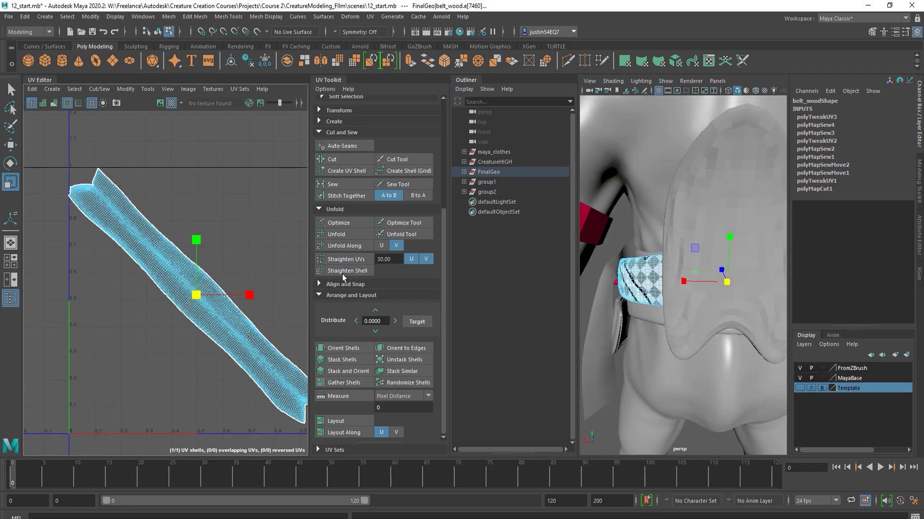
left_click(343, 161)
Rotate the two belt half shells upright and place them side by side in the UV tile
scroll(206, 320, "down", 2)
right_click_drag(201, 339, 244, 336)
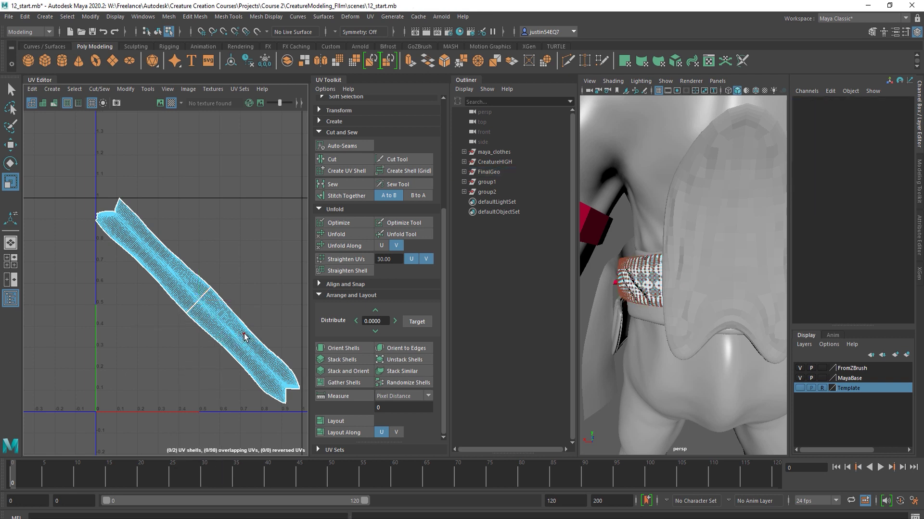
left_click(244, 337)
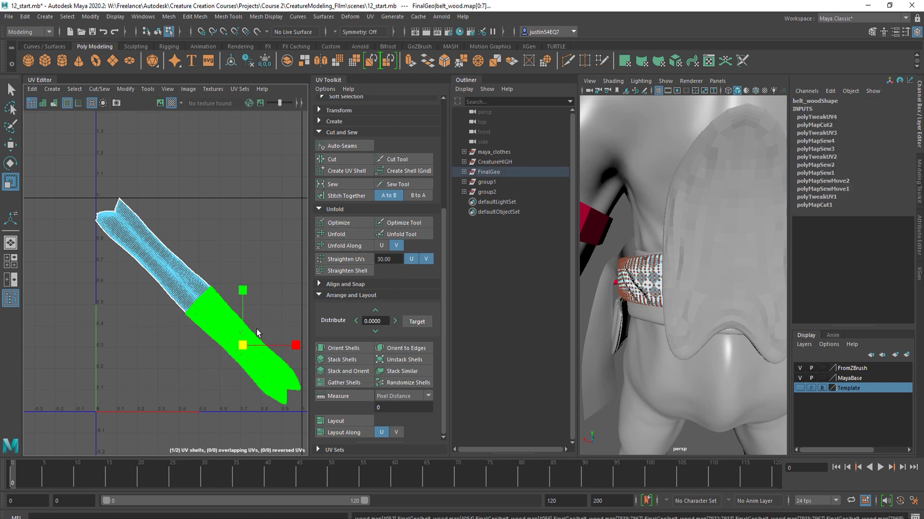
key("e")
left_click_drag(292, 331, 290, 370)
key("w")
left_click_drag(242, 345, 274, 332)
left_click(201, 289)
key("e")
left_click_drag(206, 255, 192, 278)
key("w")
left_click_drag(147, 258, 232, 336)
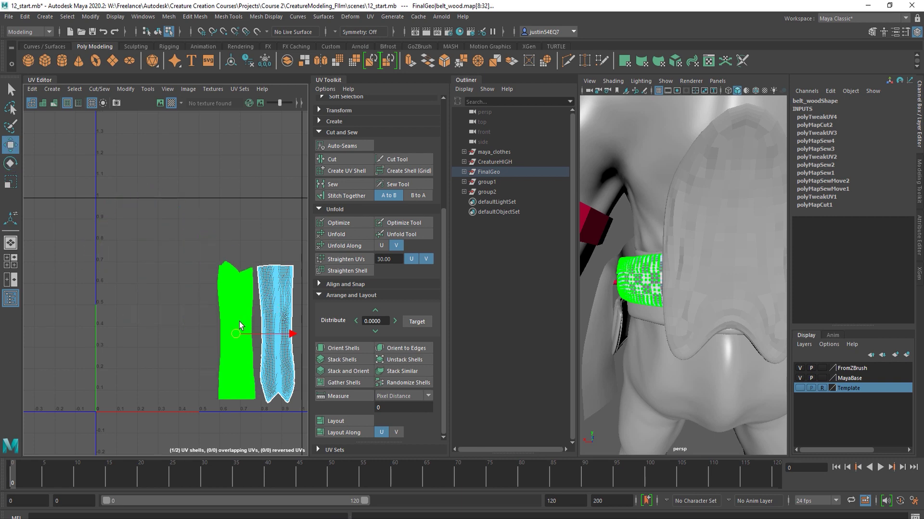
Scale both belt halves up to nearly the tile's height and move them one UV tile along U
middle_click_drag(239, 323, 201, 321, "alt")
left_click_drag(157, 232, 295, 428)
key("r")
left_click_drag(219, 331, 207, 296)
key("w")
scroll(207, 300, "down", 3)
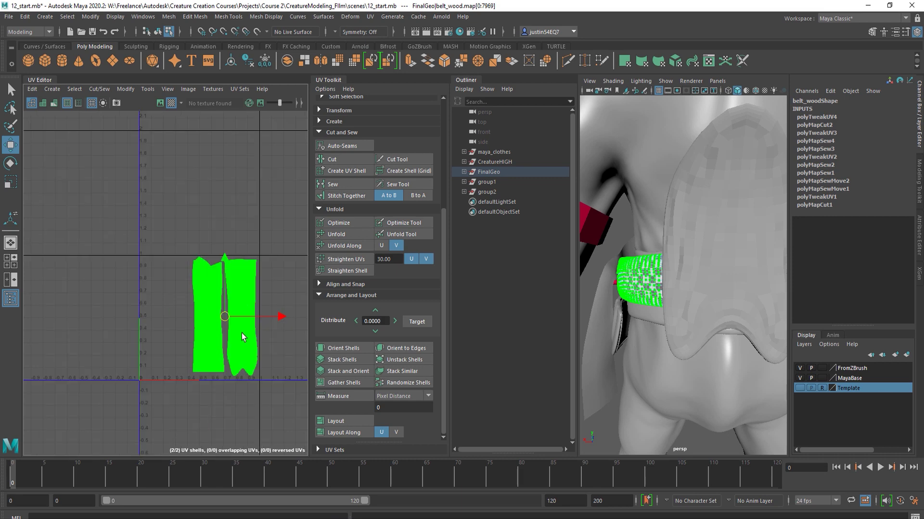
middle_click_drag(242, 330, 170, 312, "alt")
left_click_drag(180, 296, 288, 294)
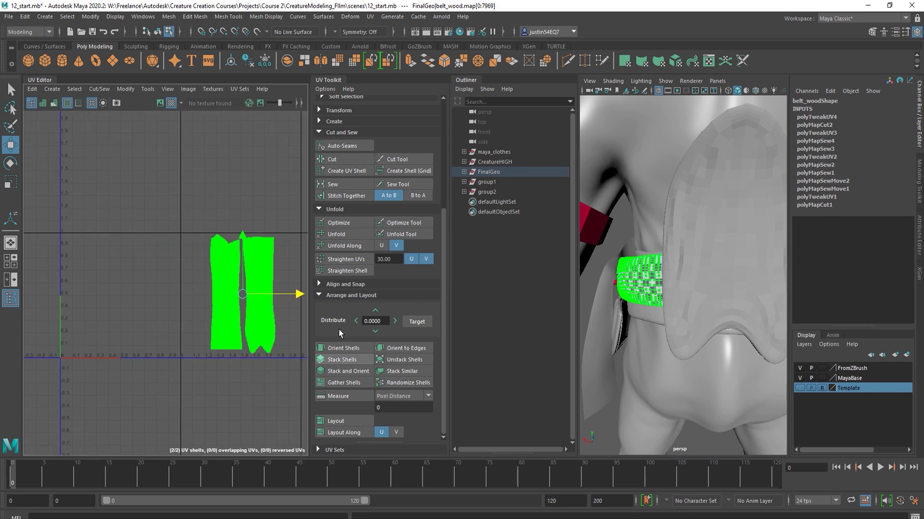
Select the back piece and move its two UV shells into the third tile along U, beyond the belt's tile
left_click(156, 32)
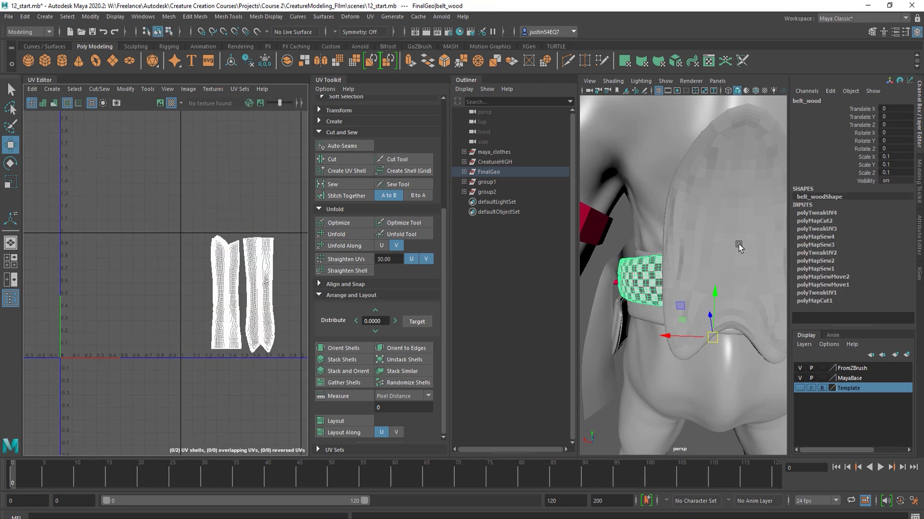
left_click(720, 235)
middle_click_drag(295, 366, 160, 295, "alt")
right_click(160, 296)
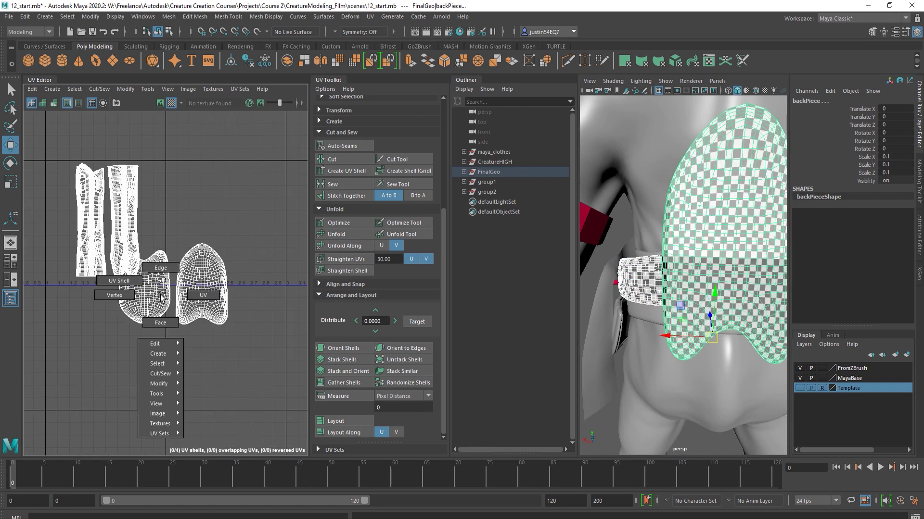
left_click(119, 280)
left_click(207, 293)
left_click(148, 311, "shift")
left_click_drag(173, 284, 224, 233)
Scale the back piece's UV shells down to bring its checker size closer to the belt's, and return to object selection
left_click_drag(669, 322, 683, 310, "alt")
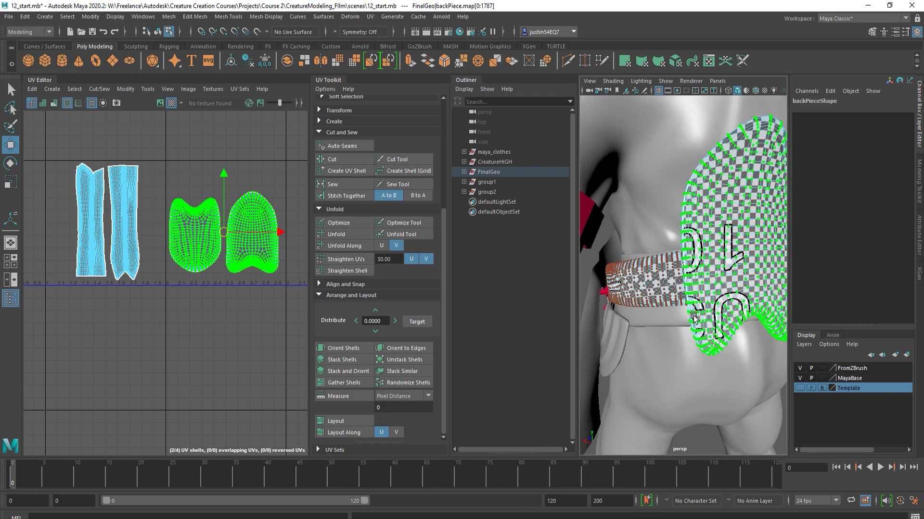
middle_click_drag(677, 307, 651, 337, "alt")
right_click_drag(651, 337, 674, 341, "alt")
key("r")
left_click_drag(223, 232, 212, 239)
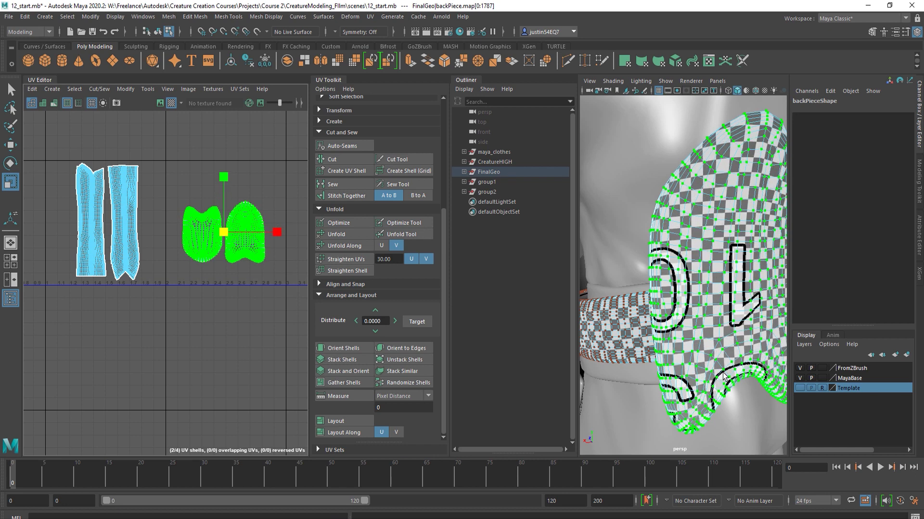
key("a")
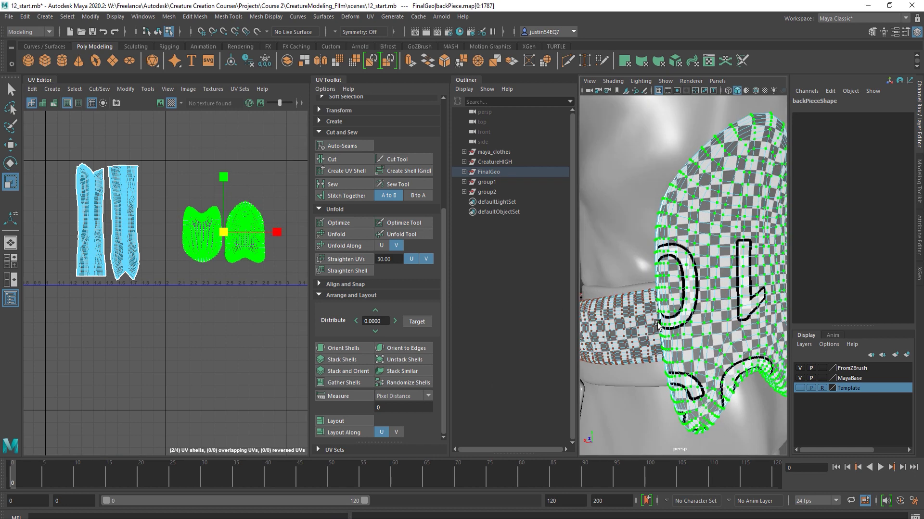
left_click(157, 32)
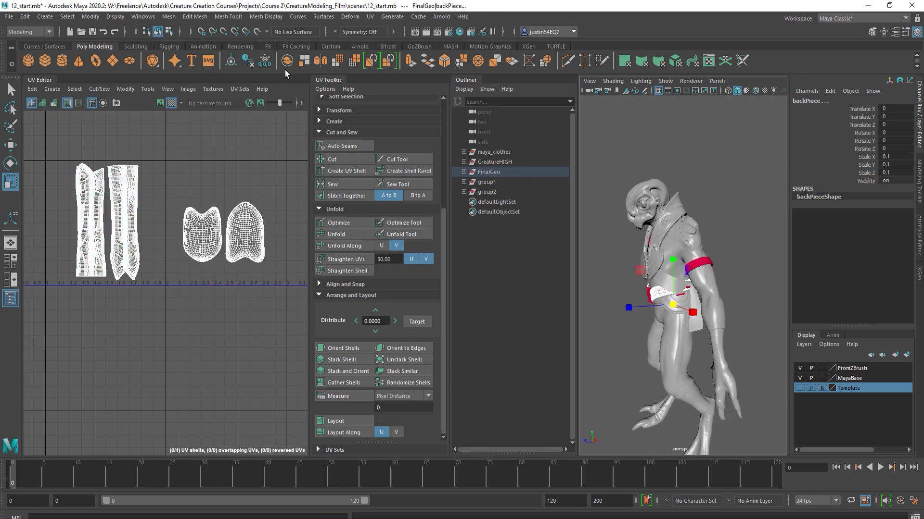
left_click_drag(696, 284, 760, 278, "alt")
right_click_drag(677, 247, 732, 273, "alt")
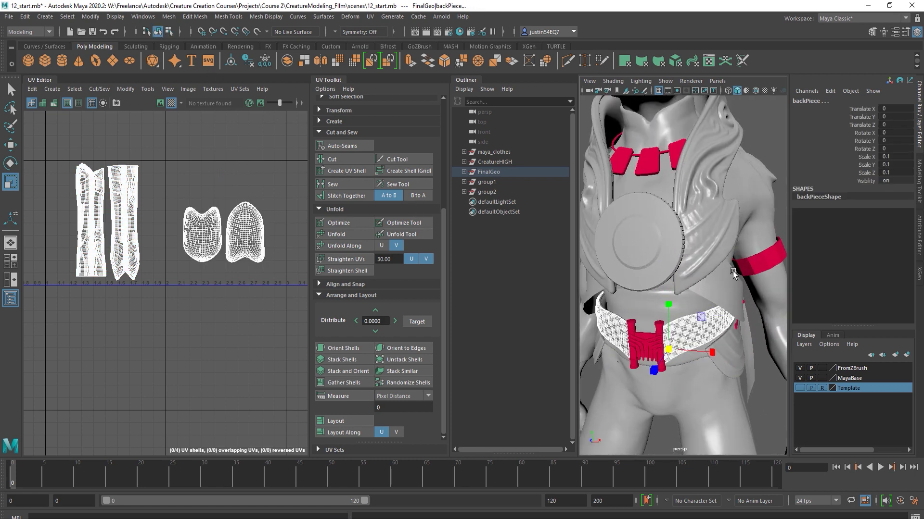
left_click_drag(724, 235, 692, 254, "alt")
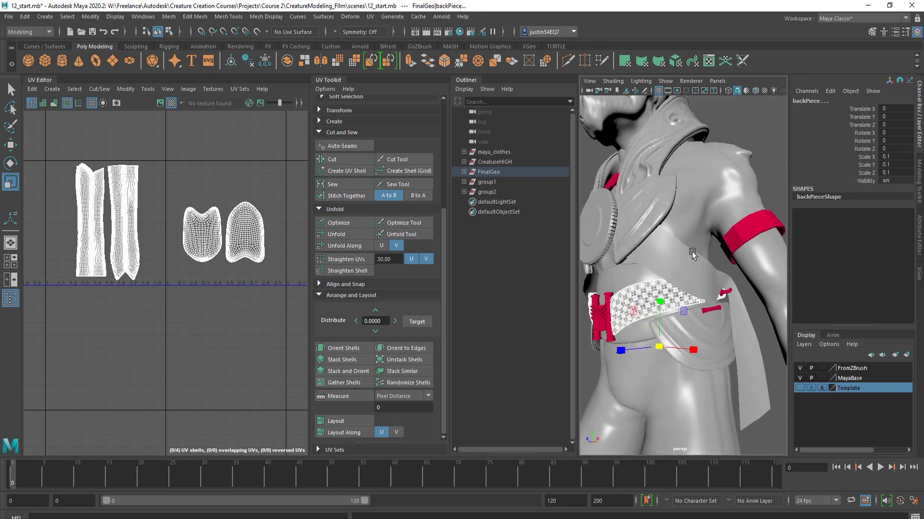
Add the hip_lf hip guard to the selected belt and back pieces and bring up its UV shell
left_click(715, 335, "shift")
middle_click_drag(114, 310, 259, 309, "alt")
right_click_drag(89, 260, 199, 266, "alt")
middle_click_drag(170, 251, 163, 299, "alt")
right_click_drag(164, 299, 198, 262, "alt")
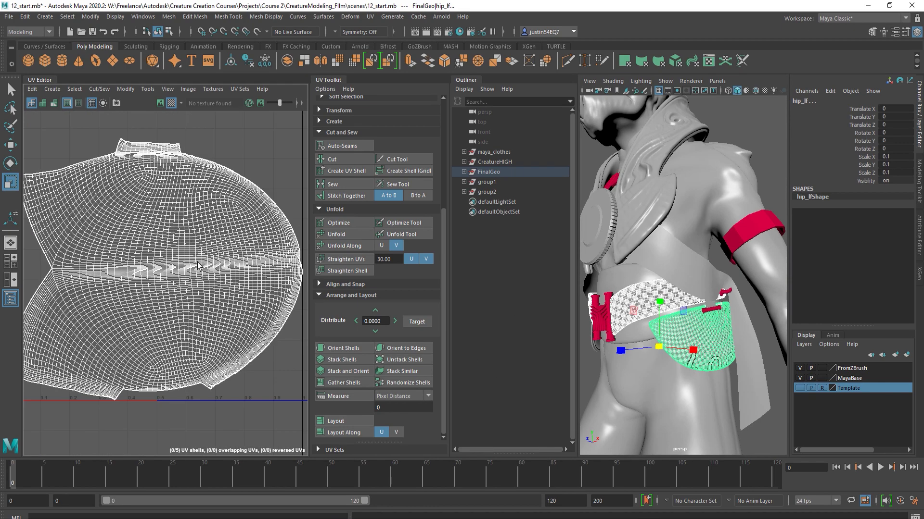
Select the edge loop at the rim step of the hip_lf piece's UV shell and cut the UVs along it
middle_click_drag(112, 207, 121, 303, "alt")
right_click_drag(122, 303, 226, 310, "alt")
middle_click_drag(129, 188, 89, 266, "alt")
right_click_drag(90, 266, 90, 240, "alt")
right_click(91, 266)
left_click(88, 249)
middle_click_drag(243, 313, 127, 325, "alt")
right_click_drag(204, 329, 237, 264, "alt")
double_click(222, 236, "shift")
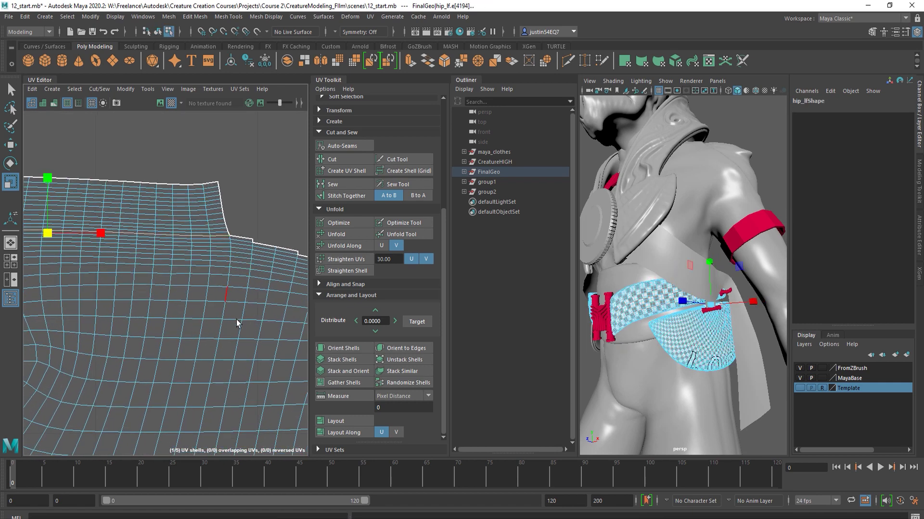
right_click_drag(235, 314, 130, 325, "alt")
middle_click_drag(130, 325, 140, 273, "alt")
left_click(328, 160)
Move and sew the hip_lf piece's separated UV edges together and unfold the complete shell
middle_click_drag(207, 332, 206, 98, "alt")
middle_click_drag(211, 370, 217, 168, "alt")
middle_click_drag(233, 399, 233, 234, "alt")
left_click_drag(186, 287, 72, 304)
right_click_drag(73, 304, 129, 294, "shift")
right_click_drag(181, 281, 219, 277)
double_click(224, 236)
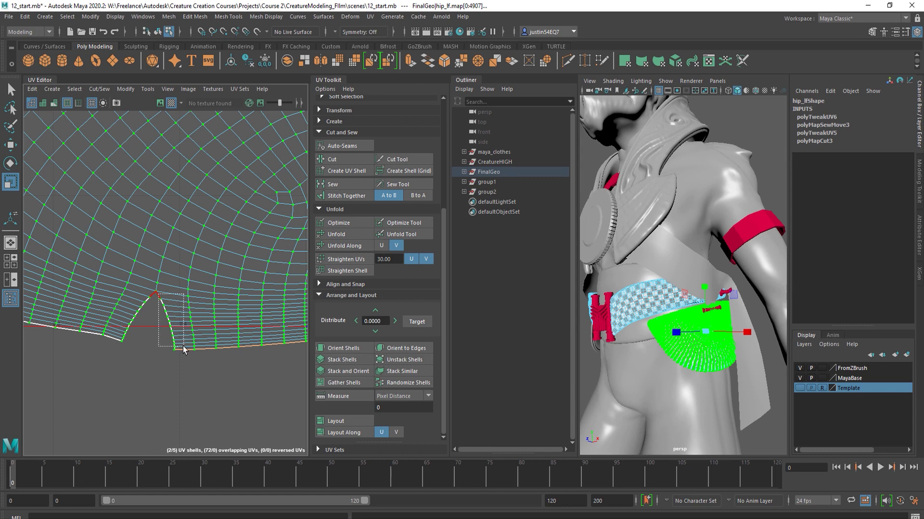
Sew the open edges of the two remaining notches along the hip_lf shell's border
left_click_drag(183, 345, 183, 347)
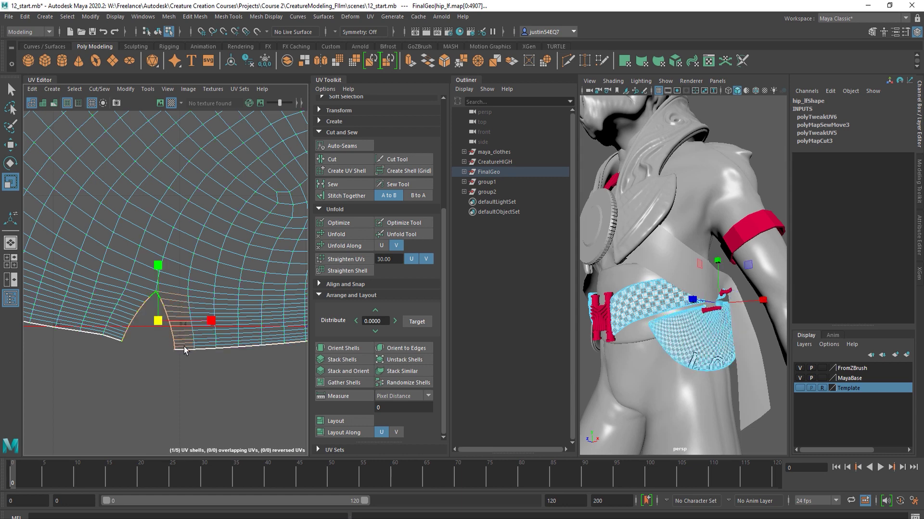
left_click(335, 187)
left_click_drag(132, 328, 132, 328)
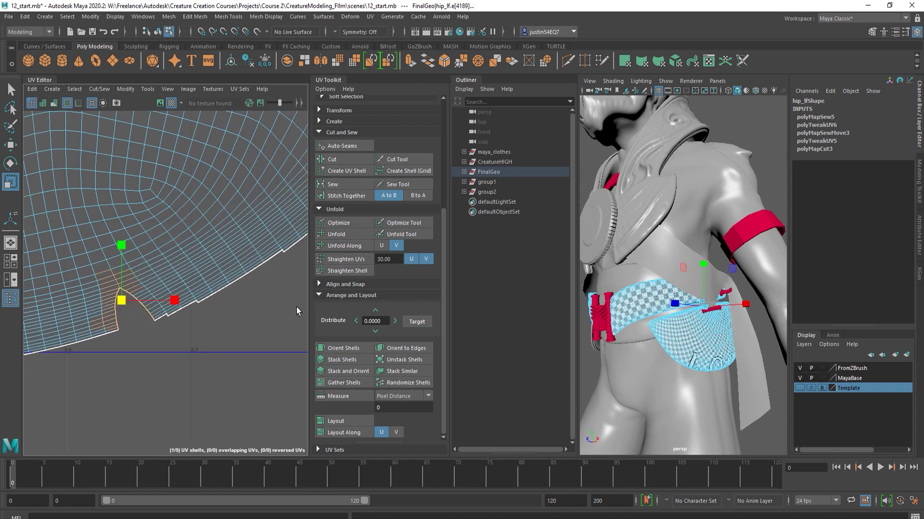
left_click(348, 184)
Select the whole hip_lf UV shell and unfold it again
scroll(47, 175, "down", 5)
scroll(47, 172, "down", 3)
middle_click_drag(135, 239, 139, 220, "alt")
right_click_drag(140, 221, 174, 219)
double_click(191, 193)
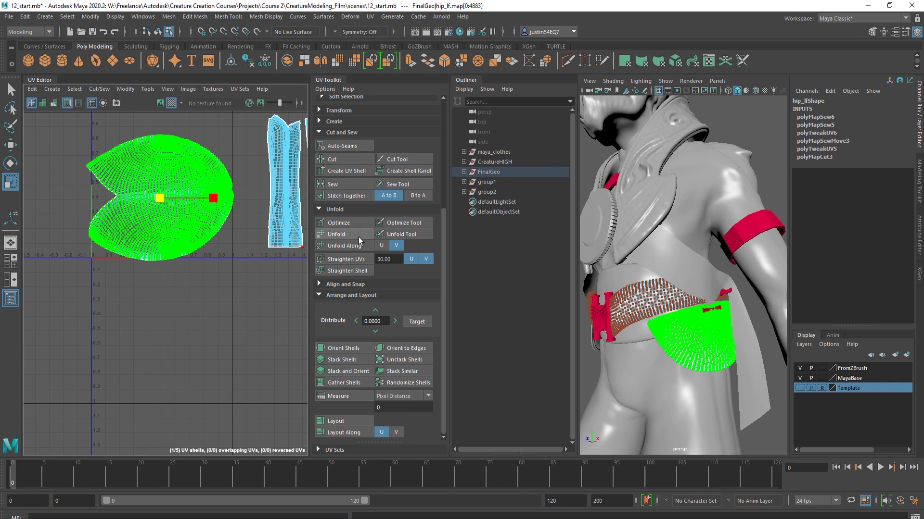
middle_click_drag(219, 269, 206, 386, "alt")
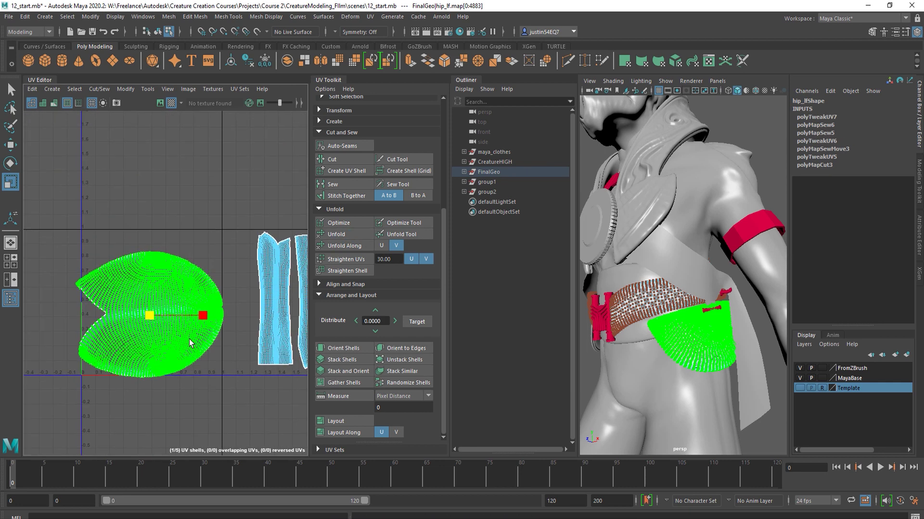
Scale the hip_lf shell down to match the belt's checker size and move it below the belt shells
left_click_drag(148, 317, 220, 338)
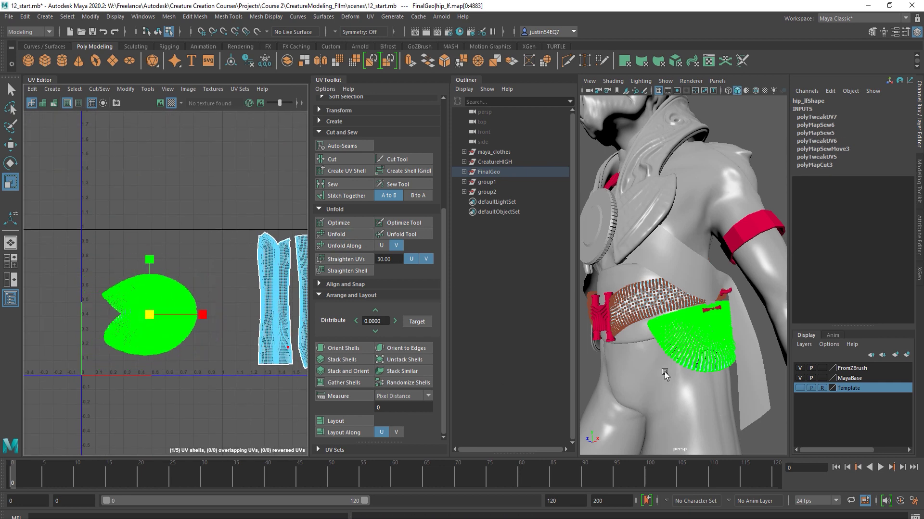
scroll(664, 374, "up", 10)
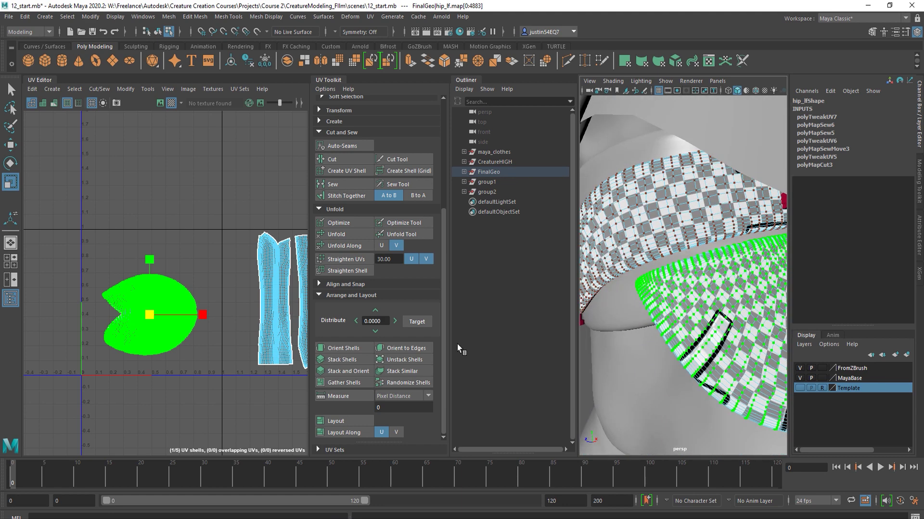
left_click_drag(149, 315, 260, 396)
scroll(160, 341, "down", 3)
key("w")
Add the opposite hip piece to the selection and sew the open notch edges on its UV shell's border
scroll(623, 334, "down", 5)
left_click_drag(624, 334, 753, 332, "alt")
left_click(642, 308, "shift")
scroll(186, 278, "up", 5)
middle_click_drag(152, 285, 188, 298, "alt")
right_click_drag(188, 299, 305, 351, "alt")
middle_click_drag(141, 284, 117, 316, "alt")
right_click_drag(117, 315, 176, 303, "alt")
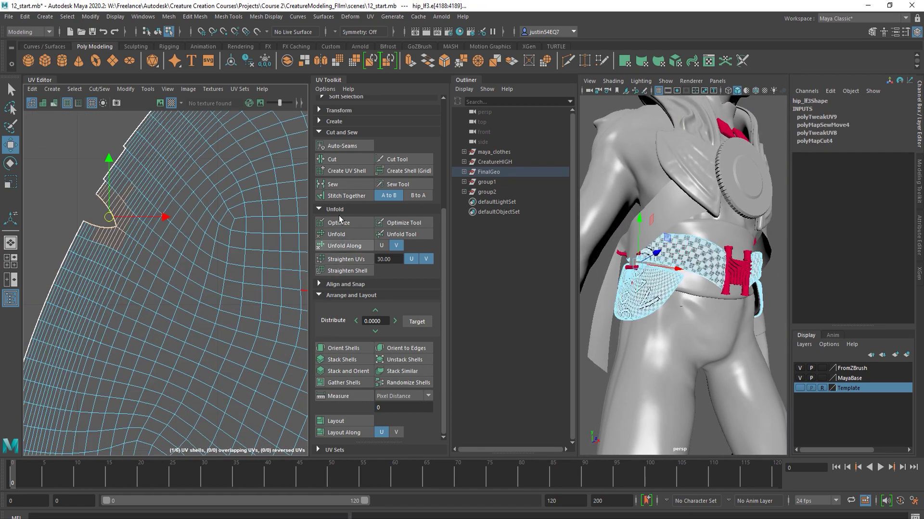
left_click(340, 185)
Scale the second hip piece's UV shell down and place it beside the first hip shell, below the tile row
right_click_drag(212, 289, 161, 327, "alt")
middle_click_drag(162, 327, 110, 267, "alt")
right_click_drag(109, 268, 139, 293)
left_click(144, 298)
right_click_drag(173, 307, 122, 326, "alt")
scroll(122, 326, "down", 4)
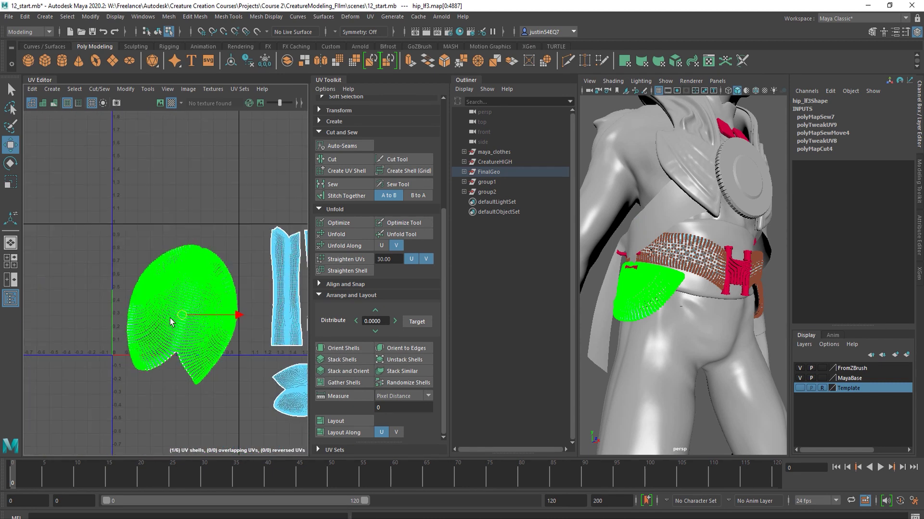
key("r")
left_click_drag(183, 315, 158, 319)
key("w")
left_click_drag(182, 317, 227, 396)
middle_click_drag(248, 364, 167, 257, "alt")
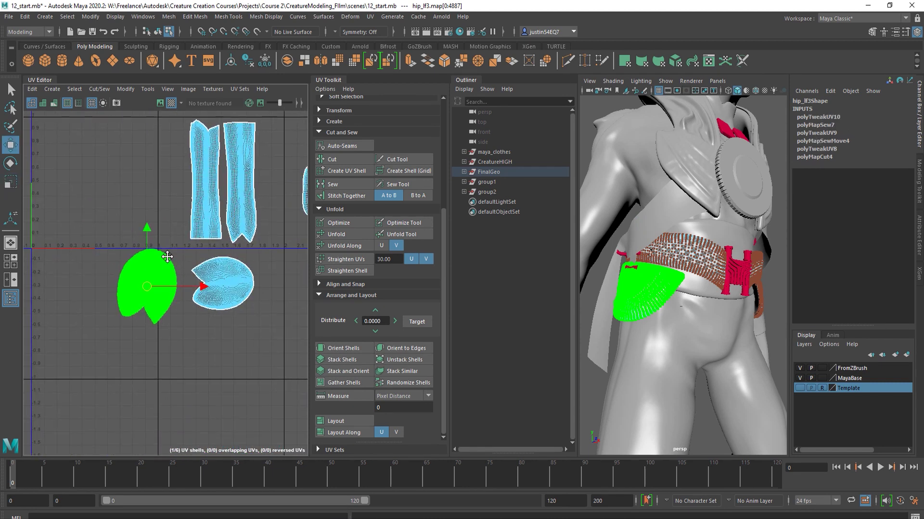
Reduce the second hip shell slightly and rotate it so its notch faces the same way as the first's
key("r")
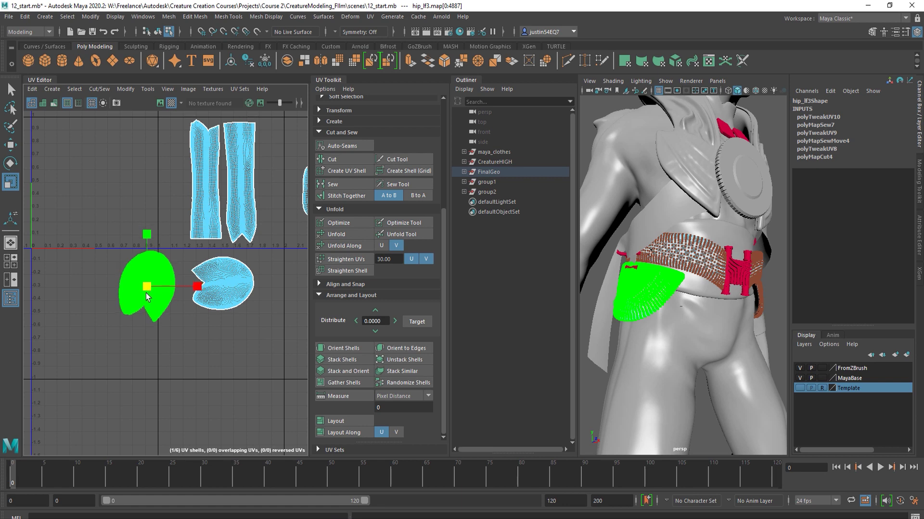
key("e")
middle_click_drag(195, 325, 96, 344, "alt")
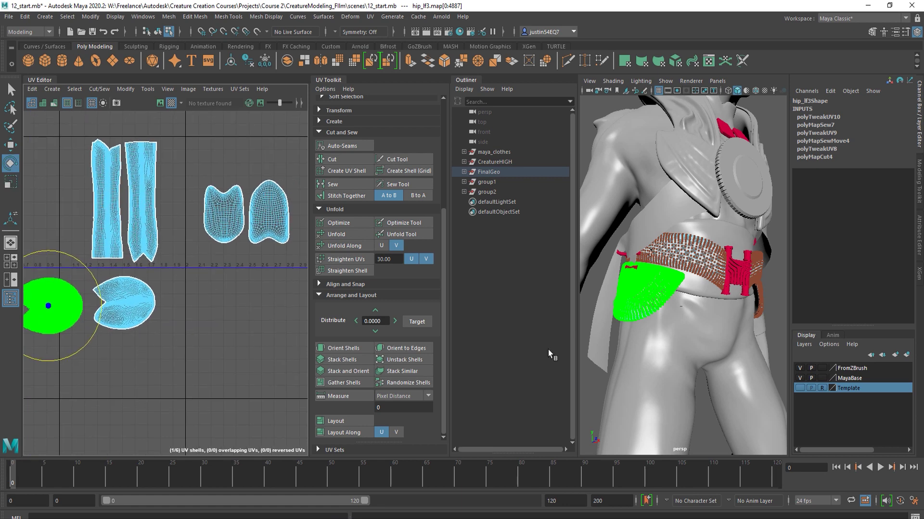
left_click_drag(707, 320, 184, 287, "alt")
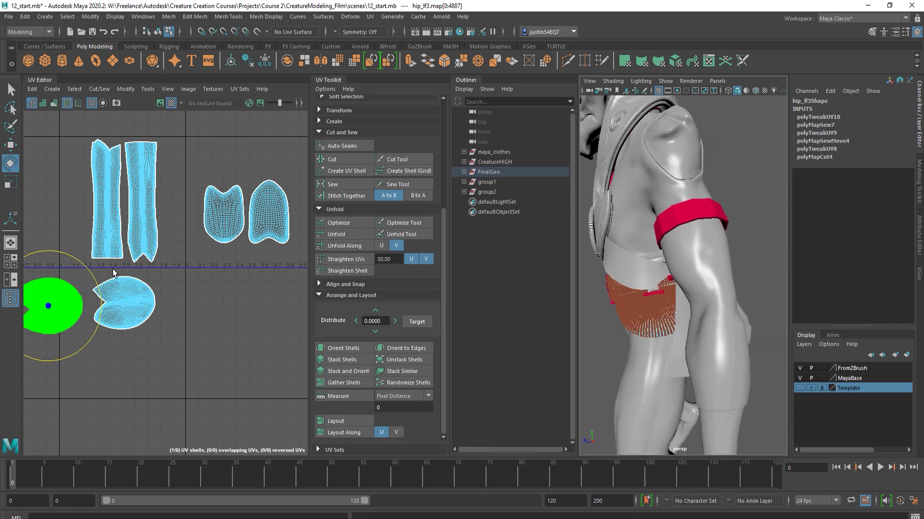
Select all six UV shells, move them one tile back along U and scale them down slightly together
middle_click_drag(97, 264, 134, 296, "alt")
right_click_drag(162, 305, 140, 278, "alt")
middle_click_drag(141, 278, 140, 307, "alt")
middle_click_drag(284, 220, 169, 210, "alt")
left_click_drag(285, 200, 36, 407)
key("r")
key("t")
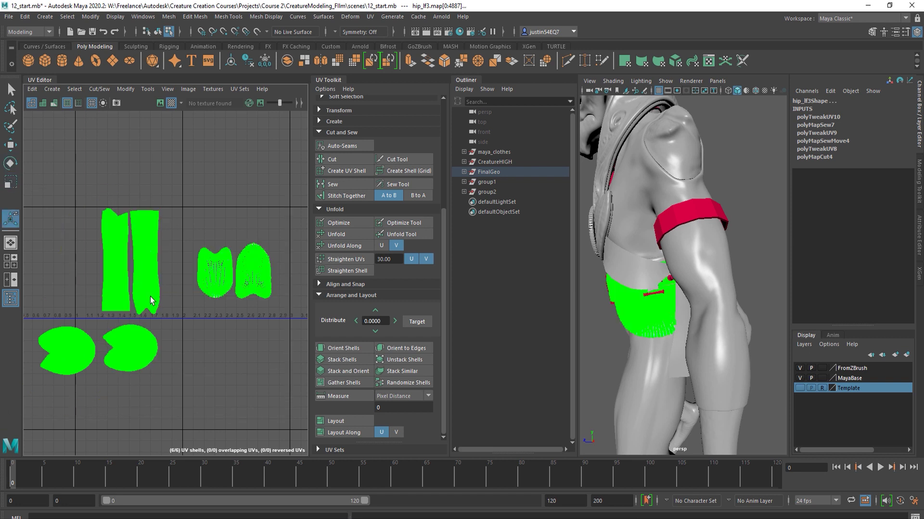
key("e")
mouse_move(175, 303)
right_mouse_down("alt")
mouse_move(165, 314)
mouse_move(159, 308)
right_mouse_up("alt")
middle_click_drag(159, 308, 228, 323, "alt")
key("w")
left_click_drag(235, 312, 138, 309)
key("r")
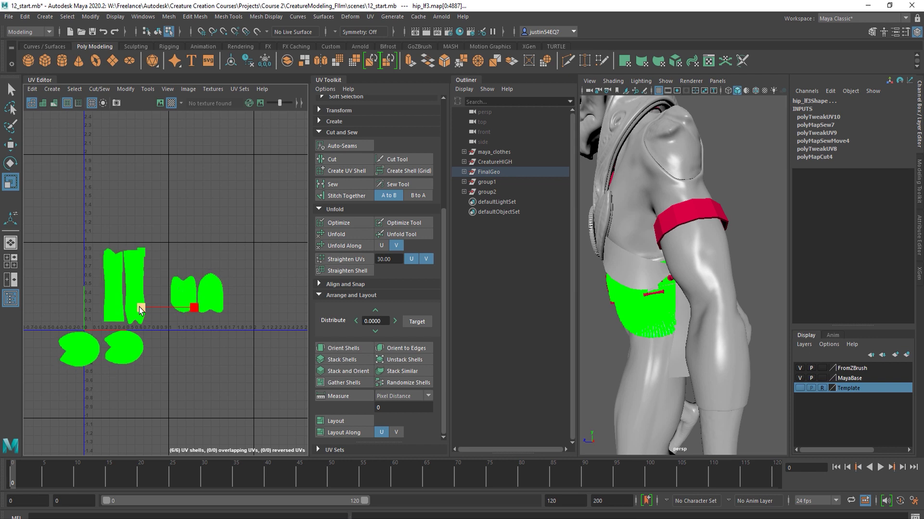
key("w")
Set one back piece shell below the first tile and stack both hip shells beside the belt halves
scroll(125, 336, "up", 2)
scroll(138, 305, "up", 1)
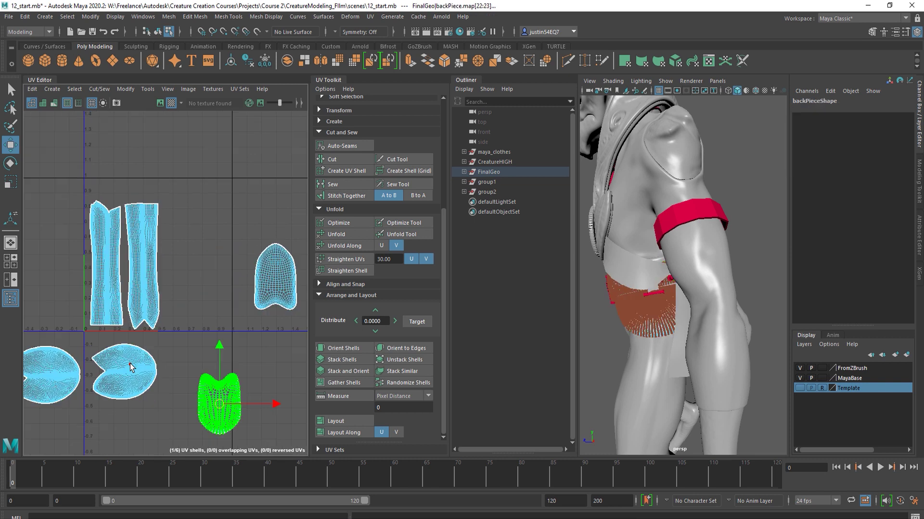
left_click(123, 371)
left_click_drag(123, 368, 183, 215)
left_click(32, 371)
left_click_drag(34, 371, 196, 299)
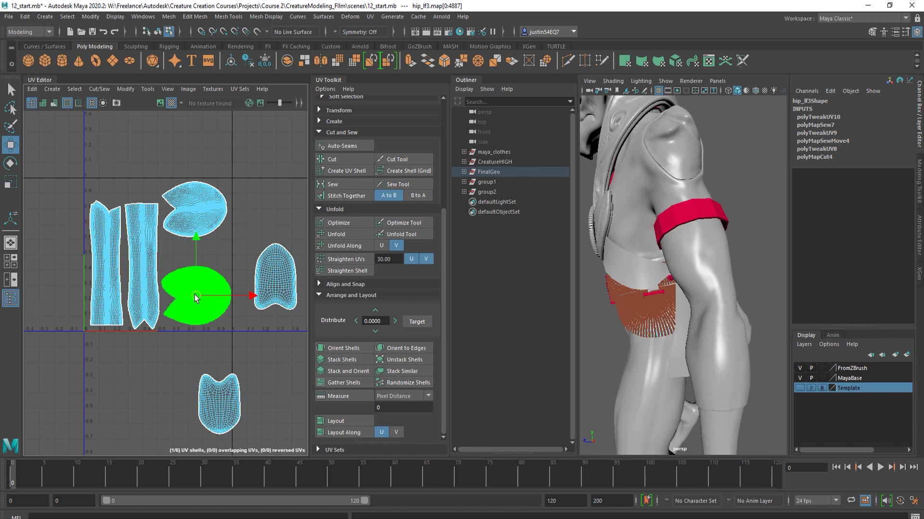
left_click(197, 207)
left_click_drag(196, 208, 195, 237)
Select all the UV shells and scale them down slightly together to make room in the first tile
right_click_drag(625, 327, 674, 319, "alt")
left_click_drag(675, 320, 720, 309, "alt")
scroll(264, 261, "down", 1)
left_click_drag(90, 161, 331, 447)
key("r")
left_click_drag(204, 310, 200, 310)
key("w")
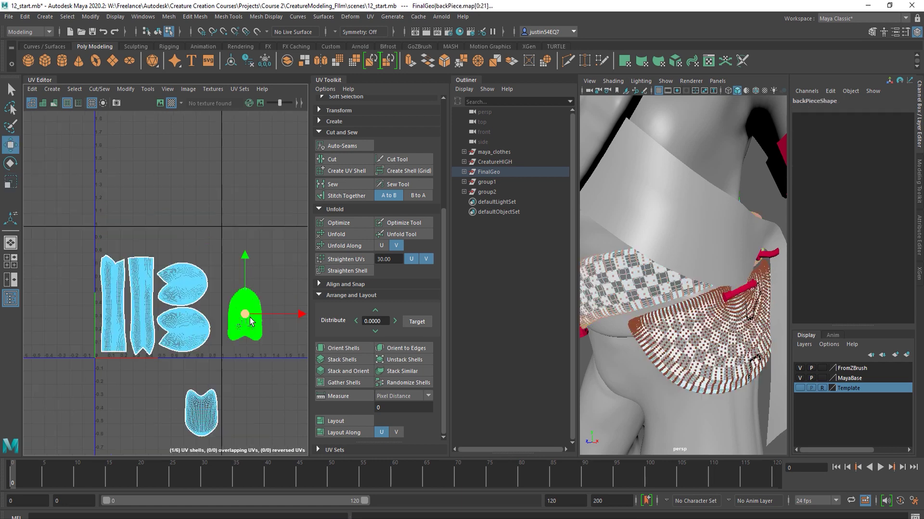
Rotate the domed back piece shell onto its side and place it above the hip shells inside the tile
left_click_drag(250, 321, 197, 230)
key("e")
left_click_drag(233, 195, 175, 193)
key("w")
left_click_drag(195, 222, 197, 240)
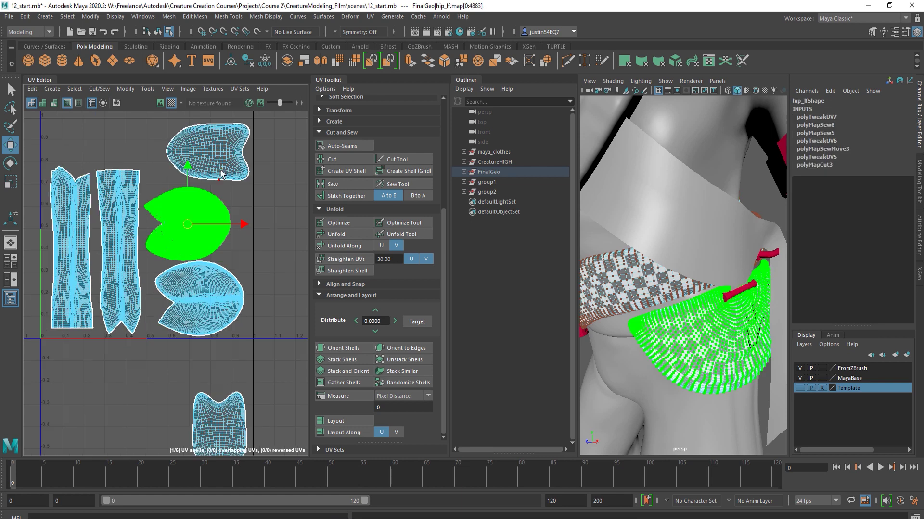
left_click(218, 160)
left_click_drag(209, 153, 206, 157)
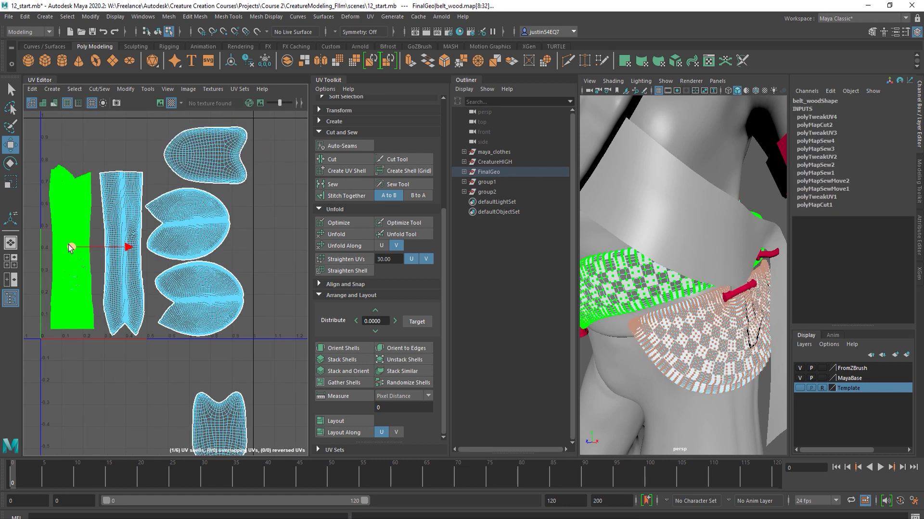
Swap the two belt halves and pack them close together along the first tile's U origin
mouse_move(71, 248)
left_mouse_down()
mouse_move(146, 243)
mouse_move(119, 236)
mouse_move(68, 257)
left_mouse_up()
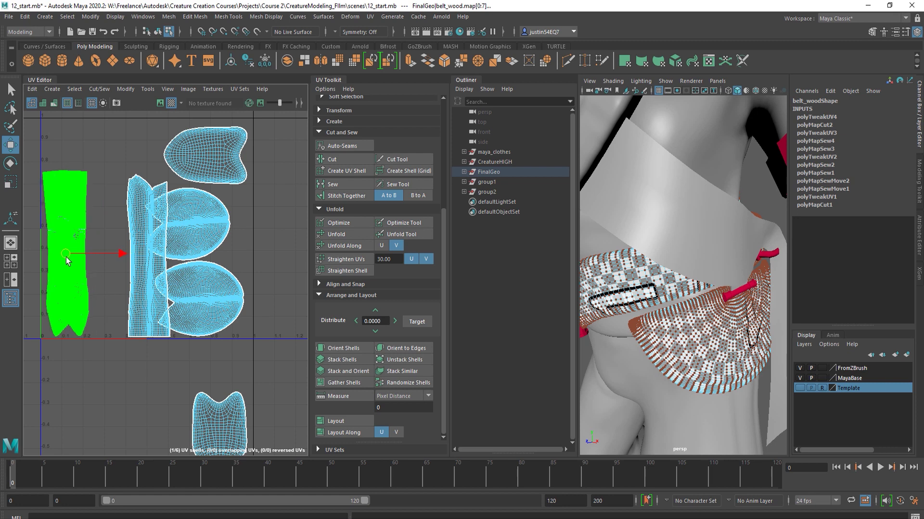
left_click(144, 258)
left_click_drag(144, 257, 114, 261)
Shift the domed back piece shell over the belt halves and fit the other back shell, rotated sideways, beside it
left_click(203, 157)
left_click_drag(202, 157, 126, 153)
middle_click_drag(198, 400, 156, 363, "alt")
left_click(157, 365)
left_click_drag(156, 366, 195, 143)
middle_click_drag(205, 173, 155, 227, "alt")
key("e")
left_click_drag(212, 209, 194, 314)
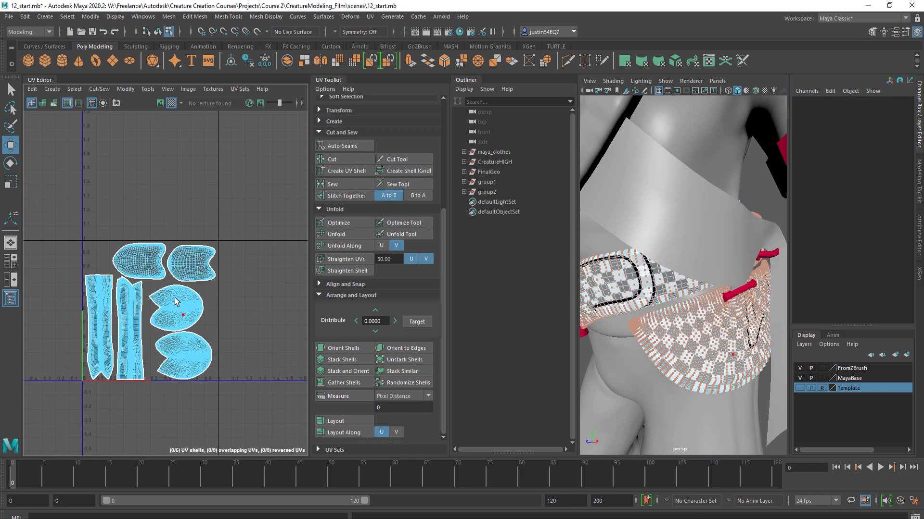
Return to object selection, assign the blue Hypershade material to the belt, back and hip pieces, and deselect everything
left_click(157, 32)
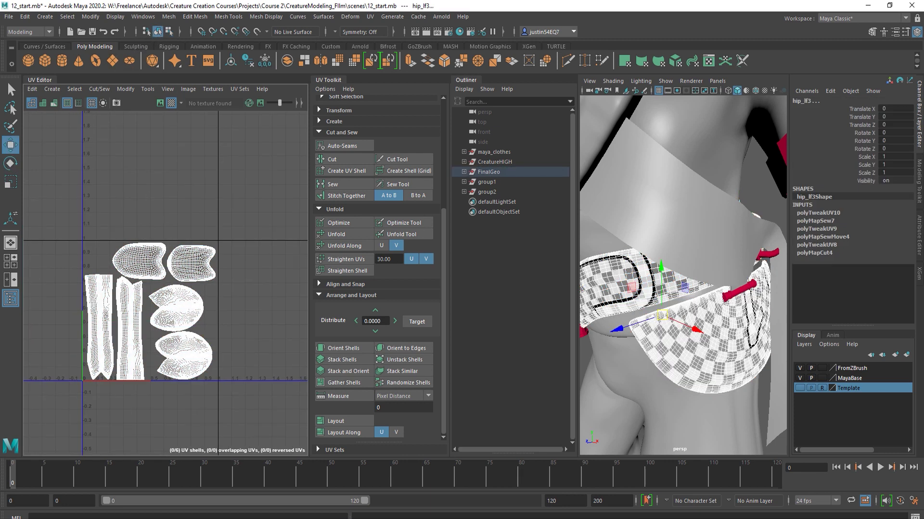
left_click(461, 32)
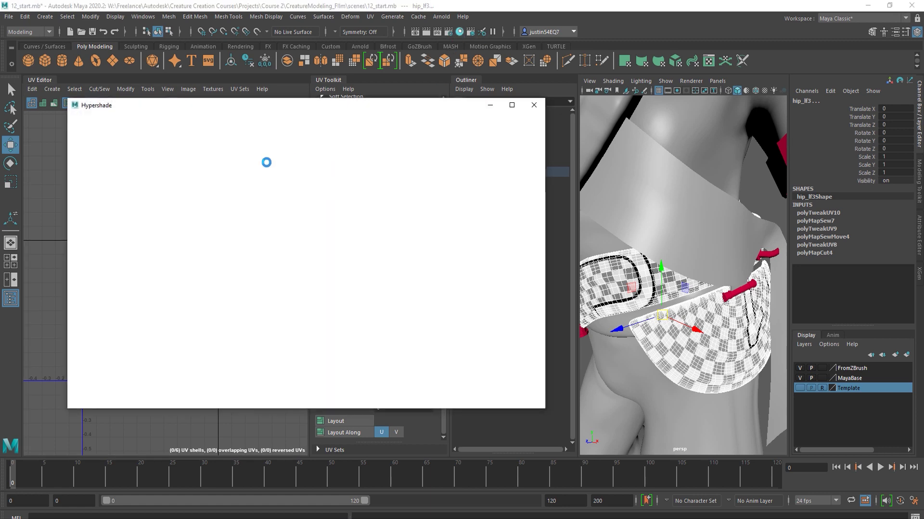
right_click_drag(264, 184, 265, 158)
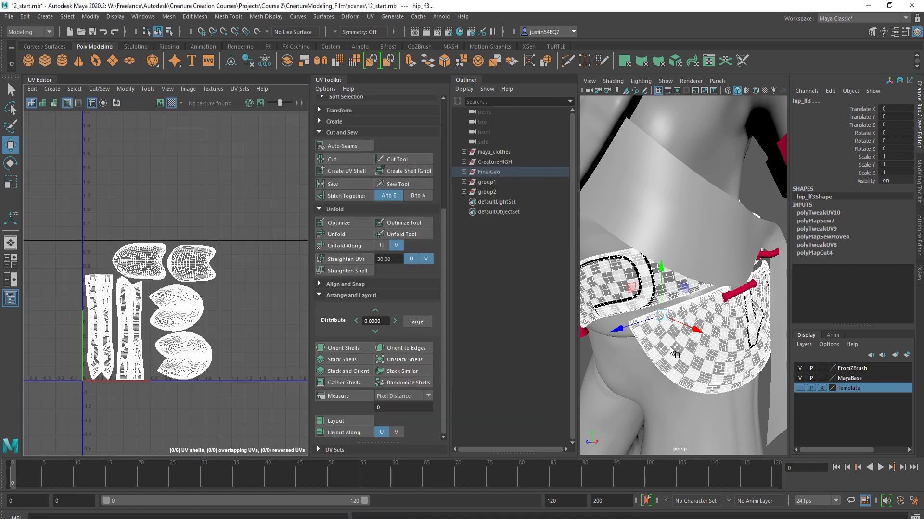
left_click(667, 349)
left_click(604, 357)
right_click_drag(658, 353, 622, 341, "alt")
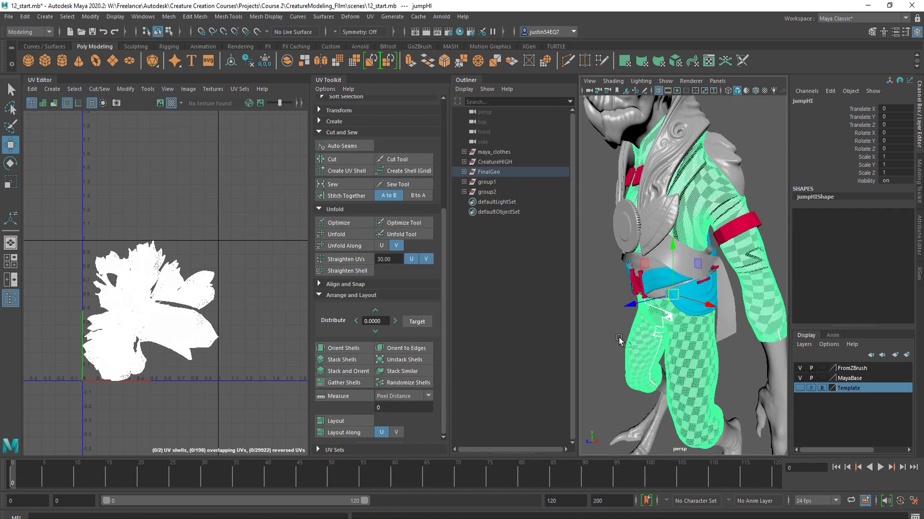
left_click(622, 341)
mouse_move(622, 341)
left_mouse_down("alt")
mouse_move(683, 333)
mouse_move(622, 336)
mouse_move(636, 342)
left_mouse_up("alt")
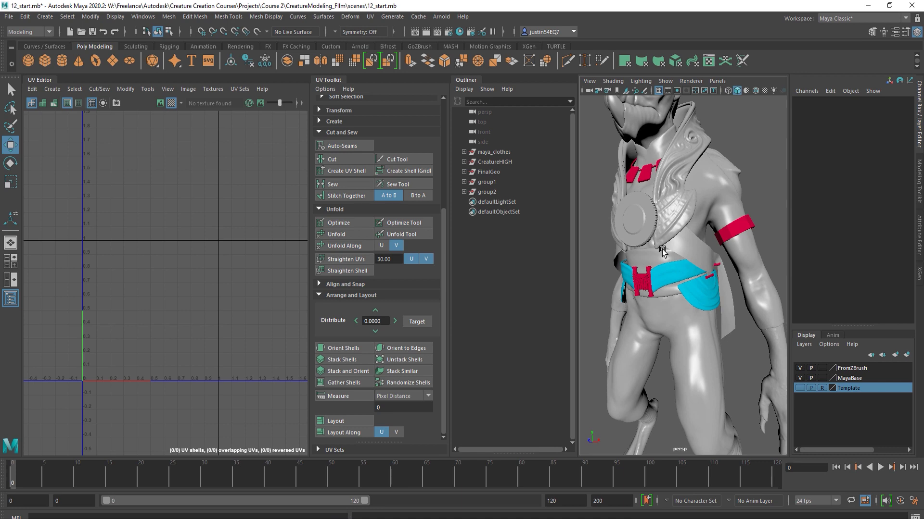
Select the cowl_pad lining inside the collar and apply an Automatic UV projection to it
left_click_drag(657, 212, 679, 204, "alt")
middle_click_drag(679, 205, 691, 289, "alt")
right_click_drag(691, 289, 738, 222, "alt")
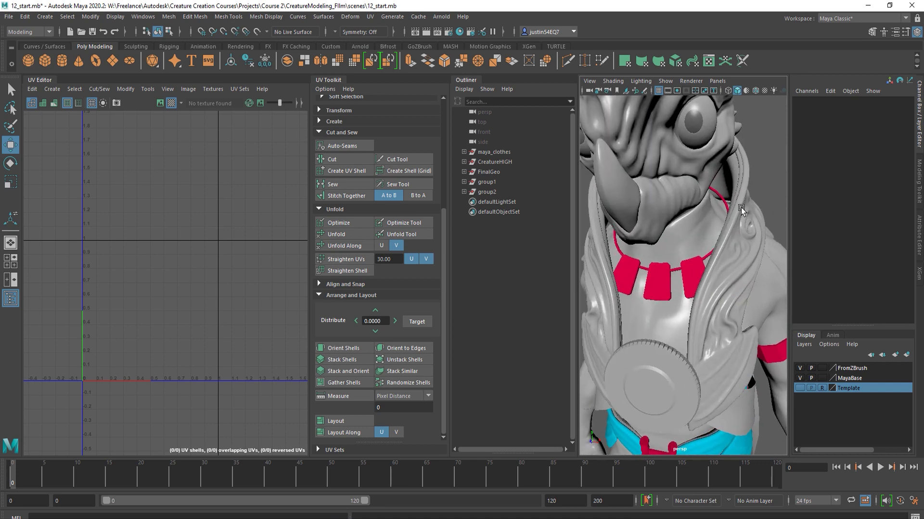
left_click(731, 174)
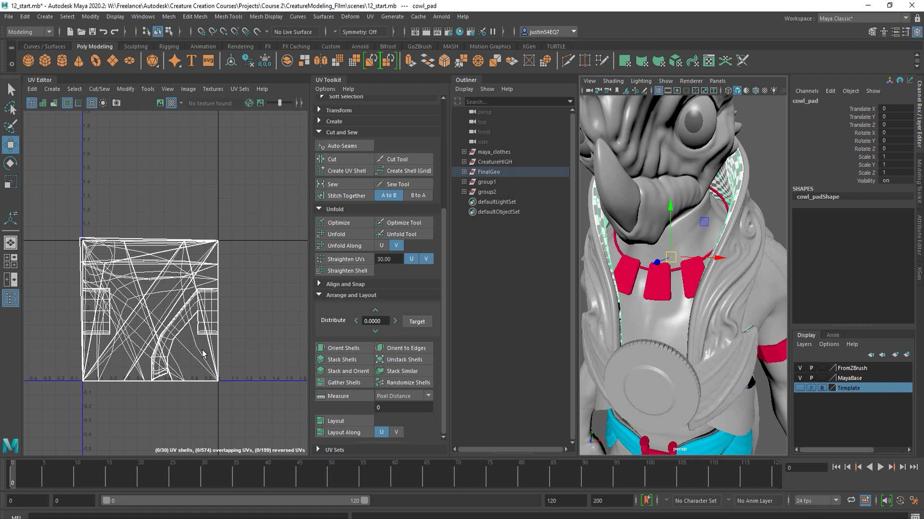
left_click(370, 17)
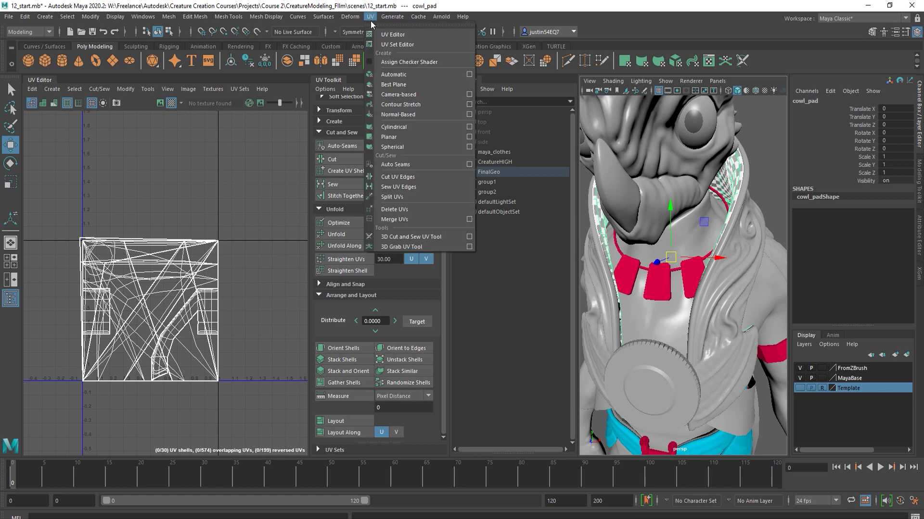
left_click(401, 74)
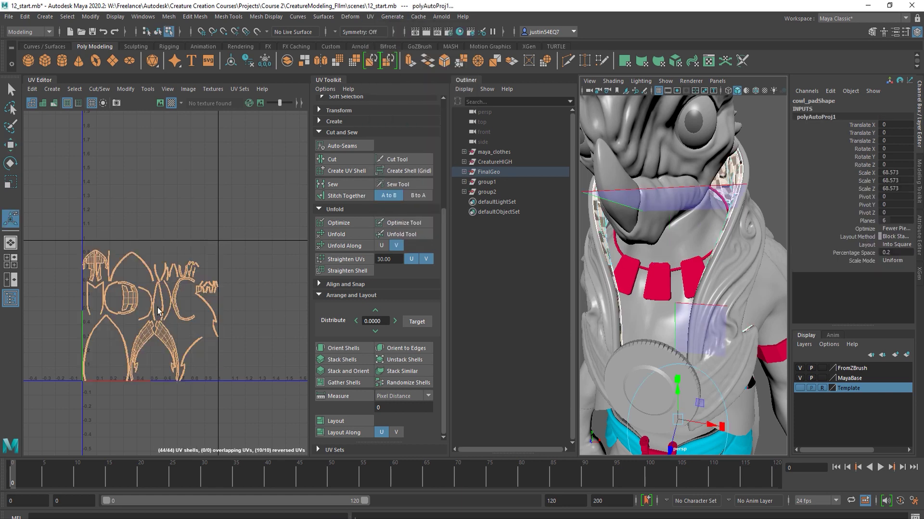
middle_click_drag(685, 370, 717, 302, "alt")
left_click_drag(718, 302, 723, 206, "alt")
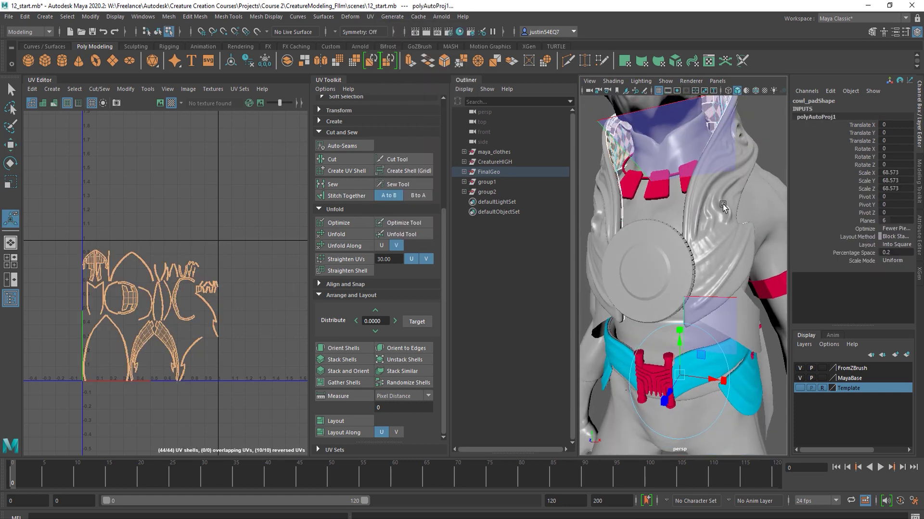
left_click_drag(731, 315, 703, 302, "alt")
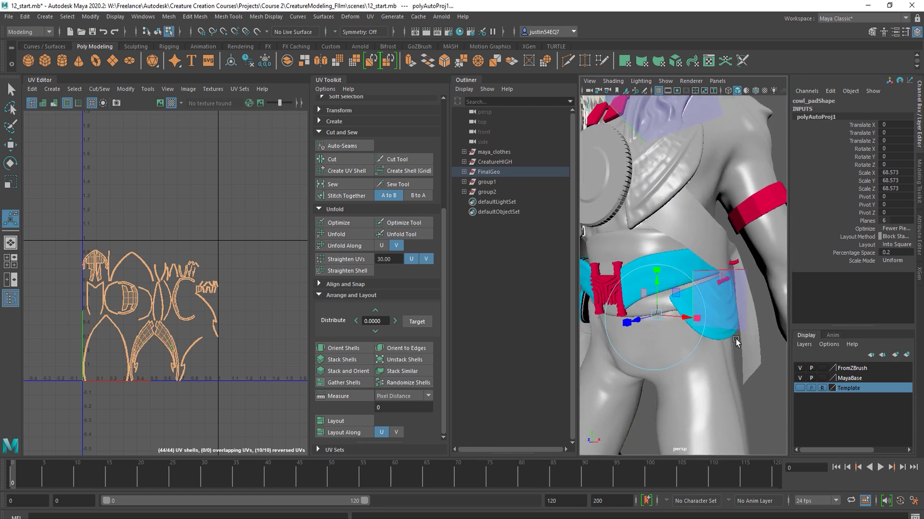
Move one curved strip shell of the cowl_pad lining below the UV layout and select all of its edges
scroll(193, 288, "up", 4)
right_click(204, 281)
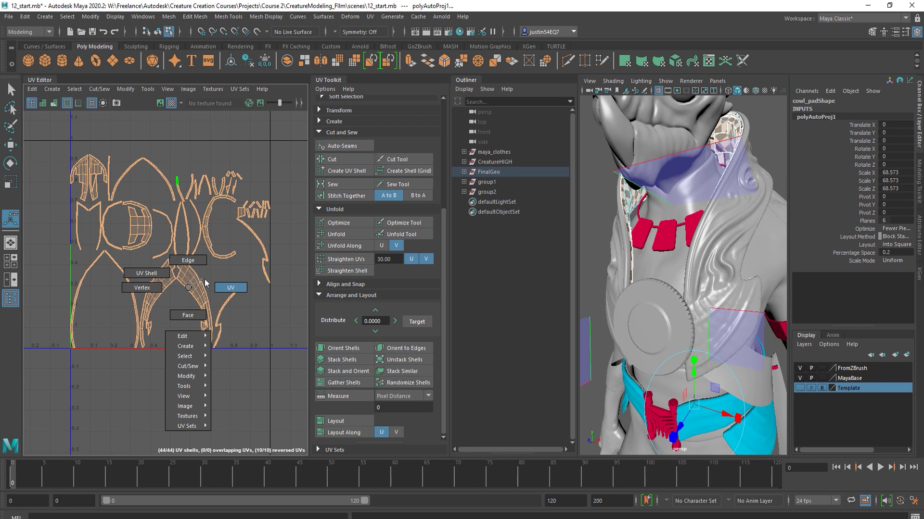
right_click_drag(204, 279, 203, 281)
double_click(200, 285)
middle_click_drag(217, 286, 103, 401, "alt")
key("w")
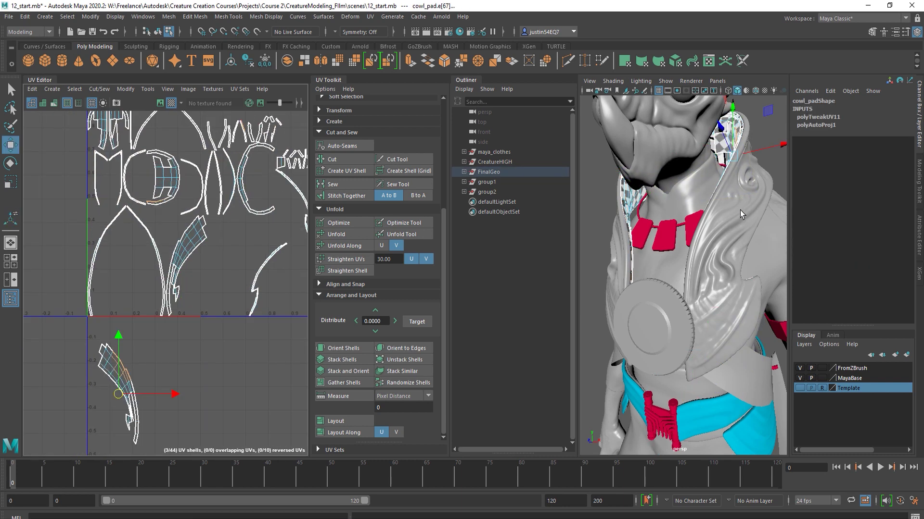
middle_click_drag(235, 332, 254, 267, "alt")
scroll(241, 279, "down", 3)
middle_click_drag(182, 270, 181, 302, "alt")
left_click_drag(102, 400, 100, 401)
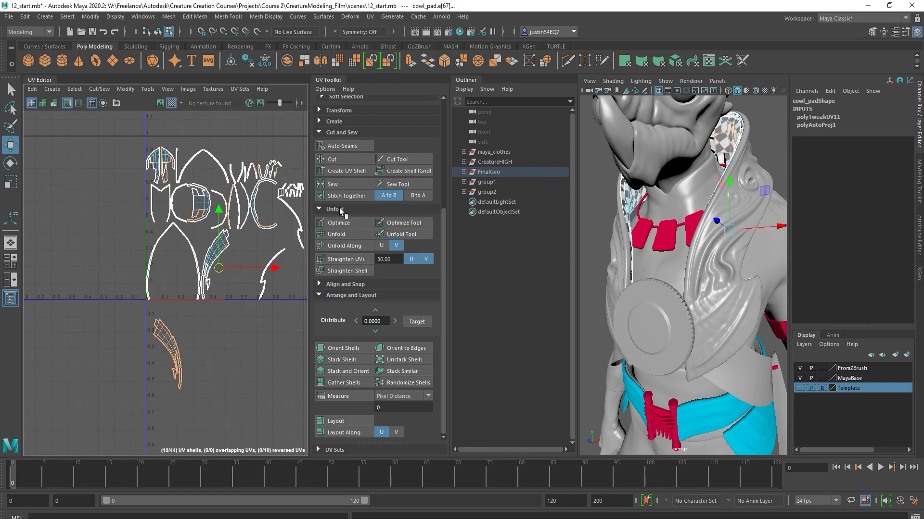
Stitch the adjoining pieces onto the separated cowl_pad strip, unfold it and move it aside
left_click(346, 196)
right_click_drag(162, 343, 142, 329)
left_click(162, 338)
left_click(344, 235)
left_click_drag(167, 339, 62, 361)
Stitch the next neighbouring pieces onto the cowl_pad strip and unfold the combined shell
middle_click_drag(92, 328, 250, 294, "alt")
right_click_drag(250, 294, 251, 275, "ctrl")
left_click(350, 199)
right_click_drag(213, 311, 249, 308)
left_click(233, 306)
left_click(343, 235)
Rotate the enlarged cowl_pad shell from its diagonal position to nearly upright
key("e")
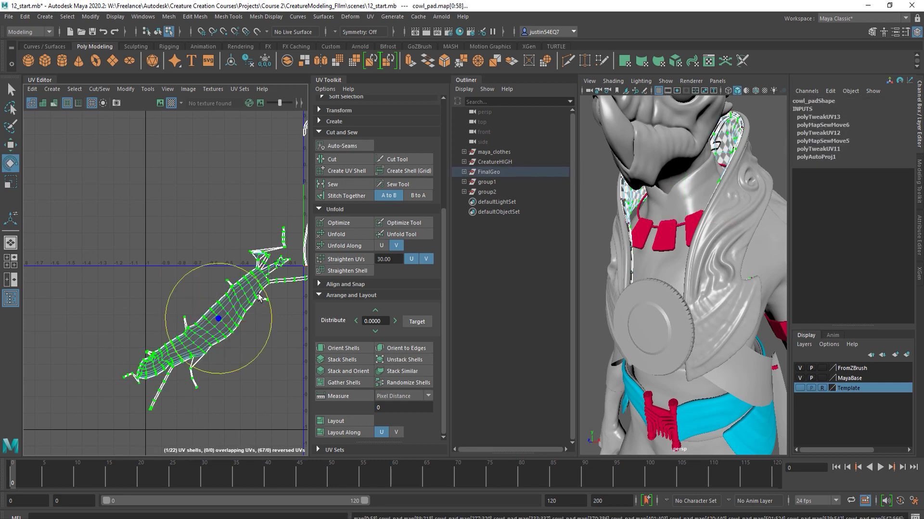
left_click_drag(263, 291, 219, 273)
middle_click_drag(212, 296, 184, 242, "alt")
right_click(183, 243)
right_click_drag(201, 243, 212, 243)
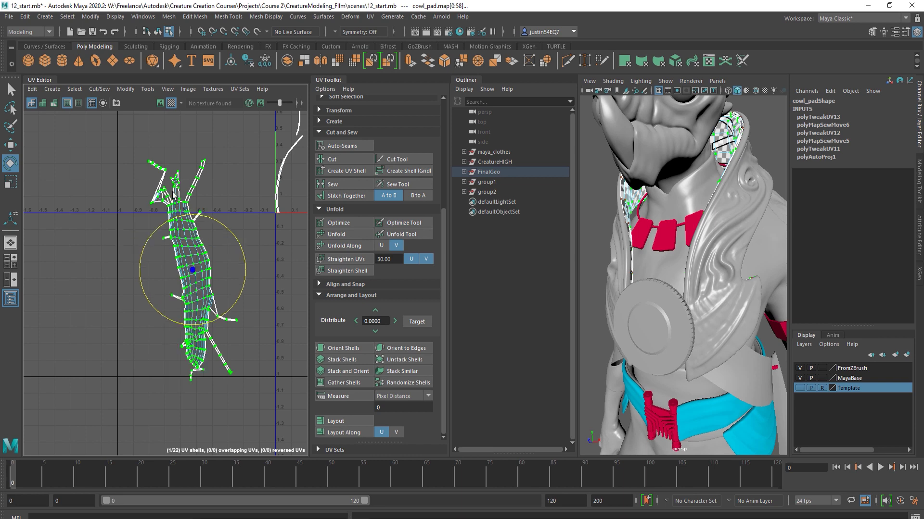
Select all edges of the upright cowl_pad shell, stitch further pieces to it and select the resulting shell
right_click_drag(173, 212, 172, 181)
left_click_drag(131, 124, 248, 390)
key("shift+s")
right_click_drag(180, 243, 209, 233)
left_click(196, 243)
Stitch the last loose pieces into the cowl_pad shell and unfold the whole lining as one shell
right_click_drag(275, 249, 115, 219, "alt")
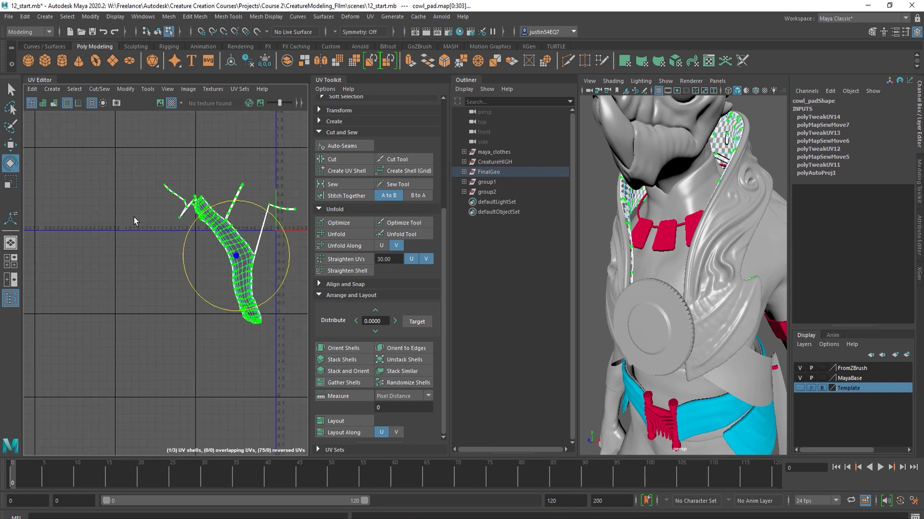
key("f")
left_click_drag(131, 292, 236, 376)
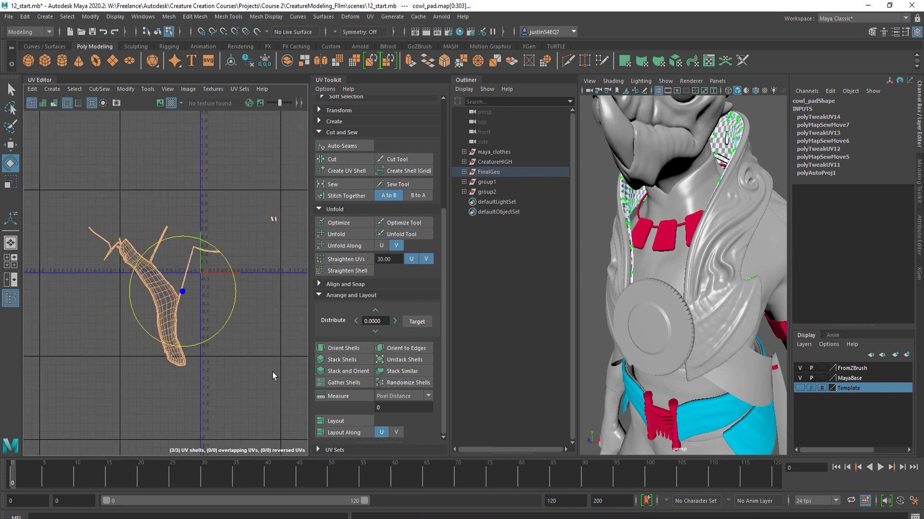
left_click(344, 196)
right_click_drag(161, 274, 193, 276)
double_click(168, 282)
left_click(335, 235)
key("ctrl+u")
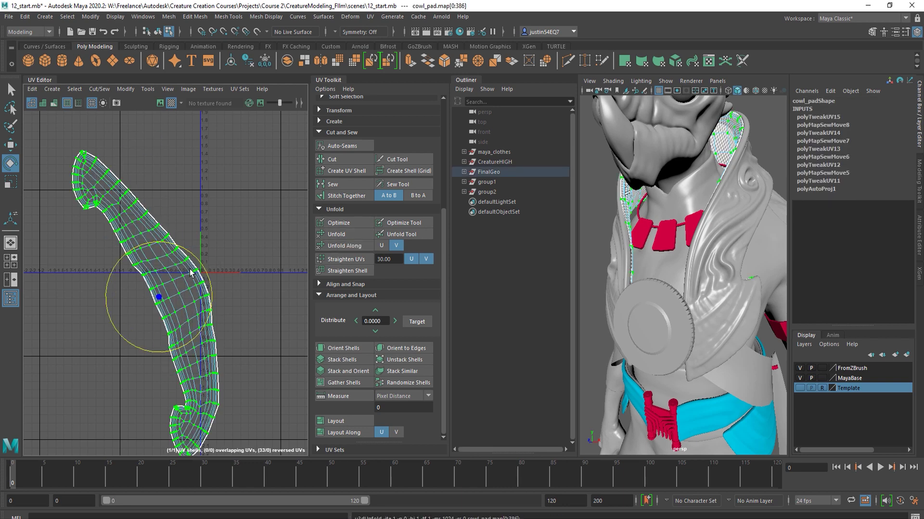
Rotate the unfolded cowl_pad shell so the long strip lies horizontally
left_click(184, 300)
middle_click_drag(185, 299, 182, 277, "alt")
double_click(220, 235)
left_click_drag(182, 277, 160, 198)
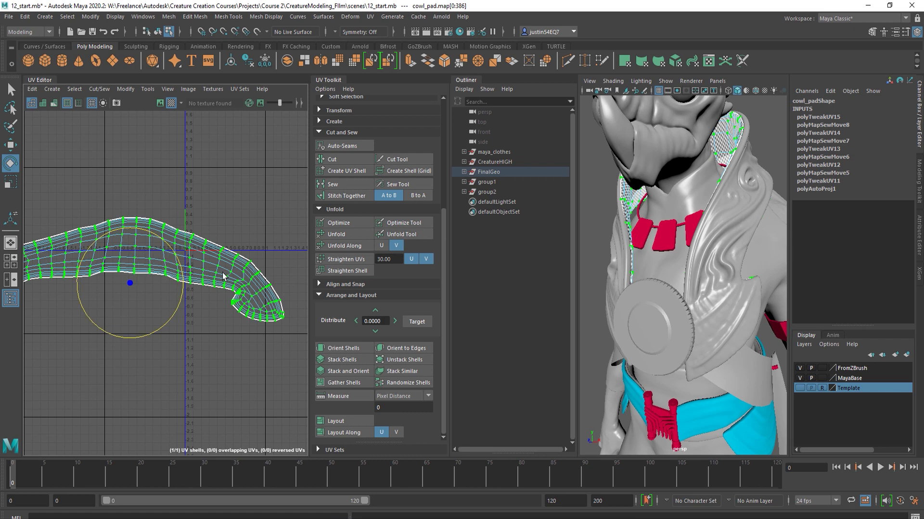
middle_click_drag(225, 275, 278, 257, "alt")
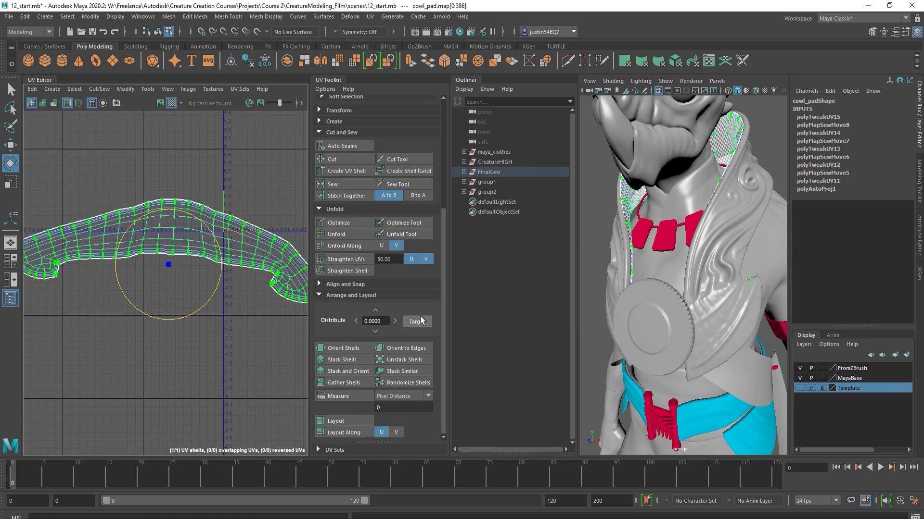
Cut the cowl_pad shell in two along its middle edge loop and unfold both halves
right_click_drag(203, 228, 202, 203)
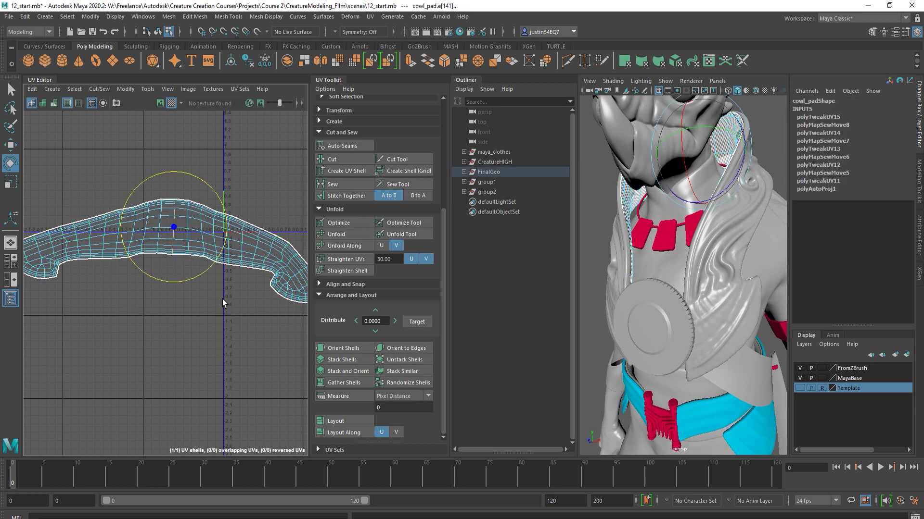
middle_click_drag(224, 299, 177, 340, "alt")
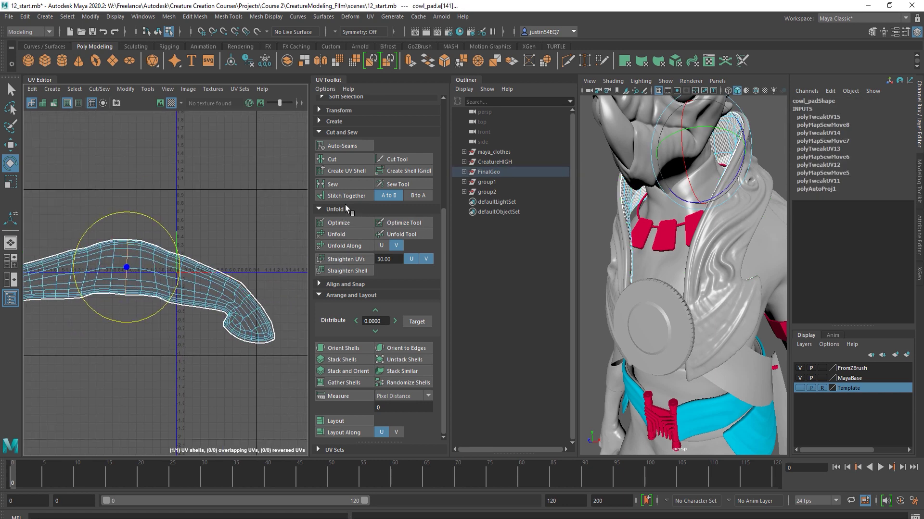
left_click(356, 163)
key("w")
right_click_drag(189, 284, 214, 282)
left_click(214, 282)
left_click(336, 235)
double_click(47, 269)
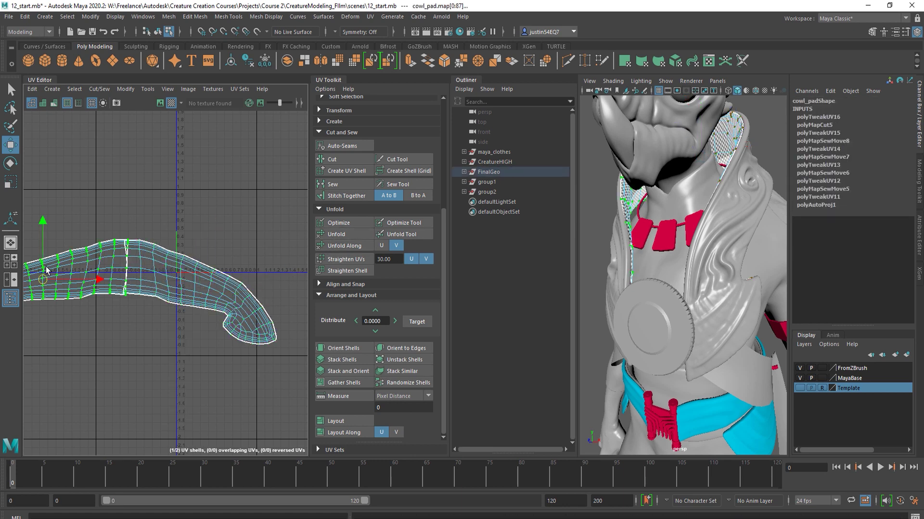
left_click(328, 233)
Scale the two cowl_pad halves down, stand them upright side by side just before the U origin, and return to object selection
left_click(167, 283)
key("r")
key("e")
left_click_drag(255, 287, 142, 231)
key("r")
key("ctrl+z")
key("w")
left_click(106, 290, "shift")
key("r")
key("w")
left_click(158, 33)
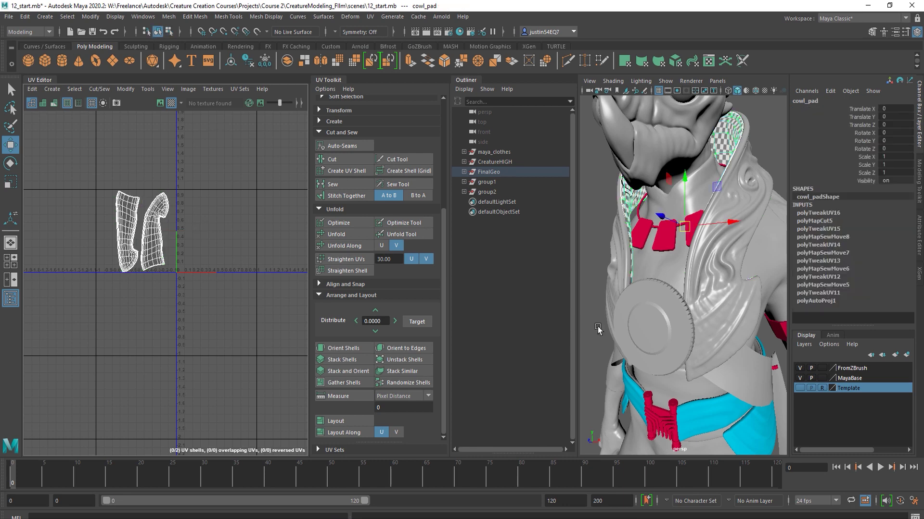
Select the belt_pad lining inside the belt and apply an Automatic UV projection to it
middle_click_drag(667, 351, 661, 302, "alt")
right_click_drag(663, 303, 726, 331, "alt")
left_click_drag(725, 332, 650, 334, "alt")
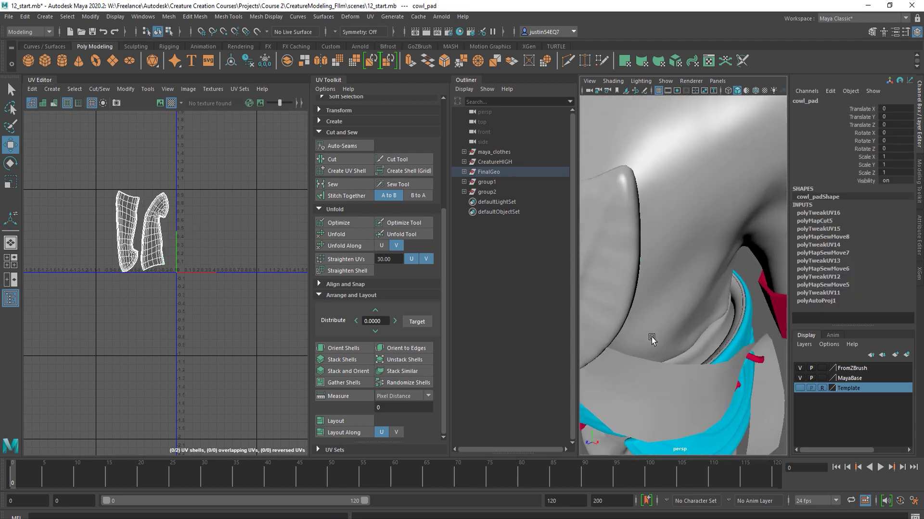
left_click(739, 311)
left_click(368, 17)
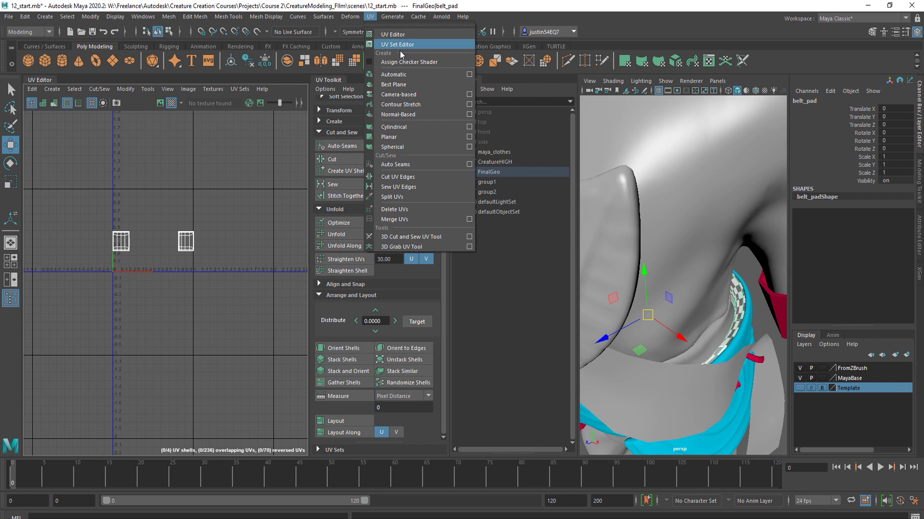
left_click(385, 73)
Stitch all the belt_pad pieces into a single shell and unfold it
scroll(209, 231, "up", 1)
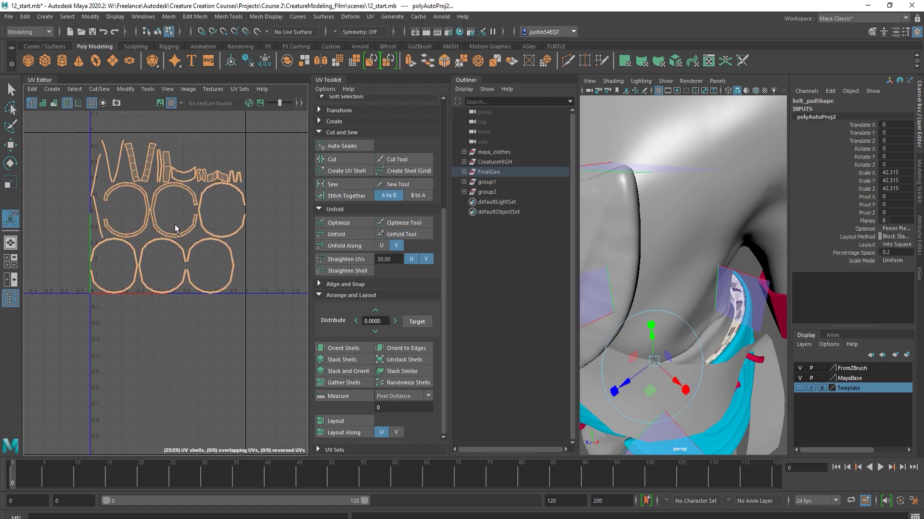
middle_click_drag(155, 194, 162, 191, "alt")
right_click_drag(161, 182, 160, 155)
middle_click_drag(113, 151, 117, 210, "alt")
left_click_drag(68, 159, 299, 389)
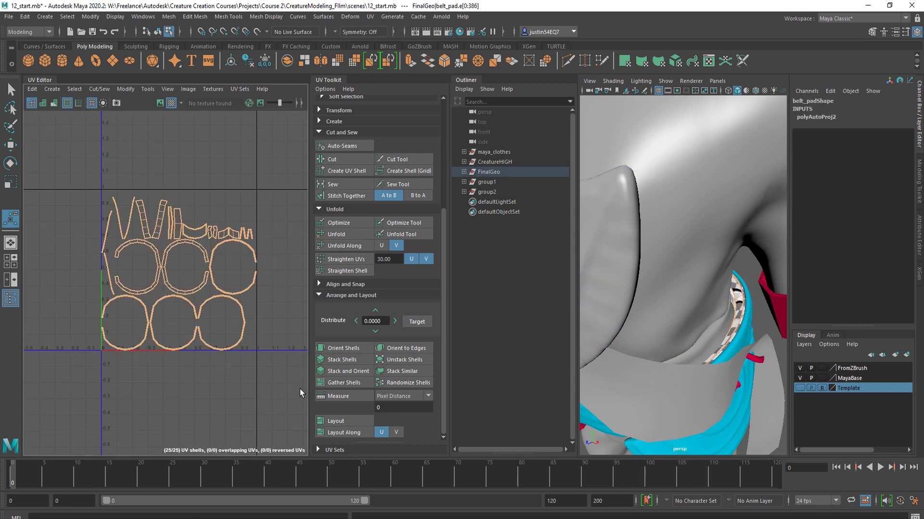
left_click(345, 199)
left_click(213, 257)
double_click(213, 258)
left_click(337, 236)
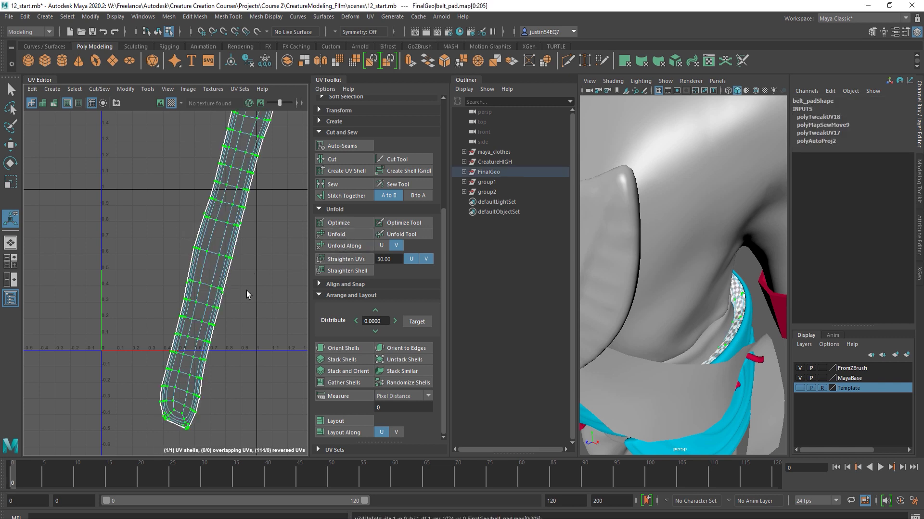
Straighten the belt_pad strip upright, move it into the second U tile and return to object selection
right_click_drag(230, 283, 225, 254, "alt")
key("e")
left_click_drag(248, 262, 237, 256)
key("w")
left_click_drag(214, 295, 283, 306)
middle_click_drag(240, 313, 174, 261, "alt")
scroll(214, 300, "down", 1)
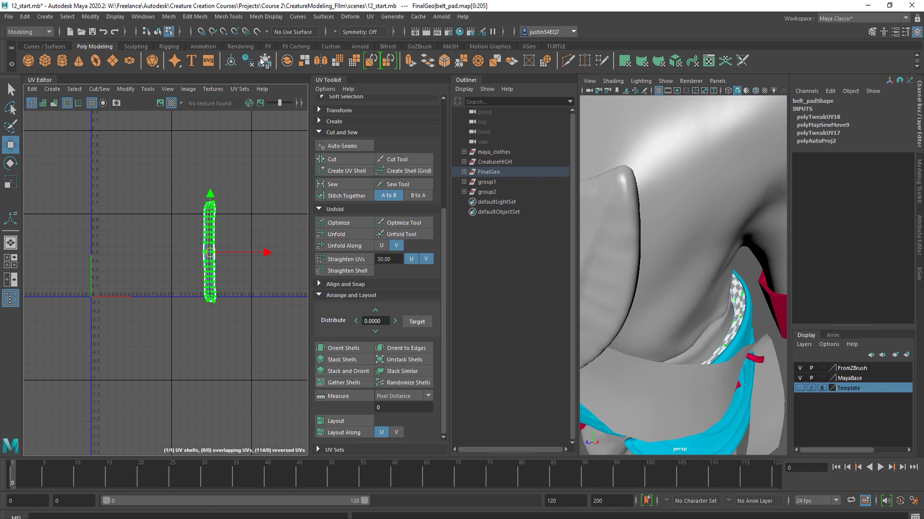
left_click(158, 31)
Select the hip_pad_lf lining inside the hip piece and apply an Automatic UV projection to it
left_click_drag(731, 397, 767, 329, "alt")
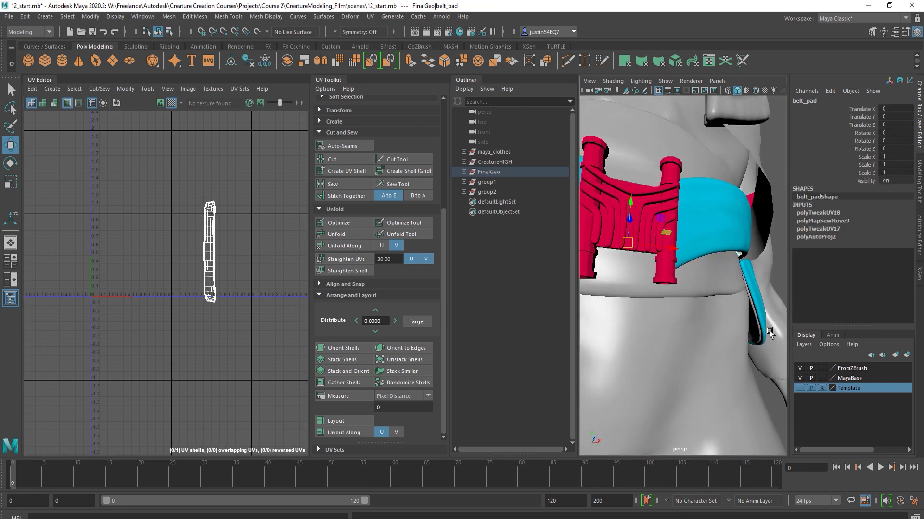
left_click(757, 337)
left_click(372, 17)
left_click(387, 59)
left_click_drag(200, 190, 53, 345)
left_click(347, 196)
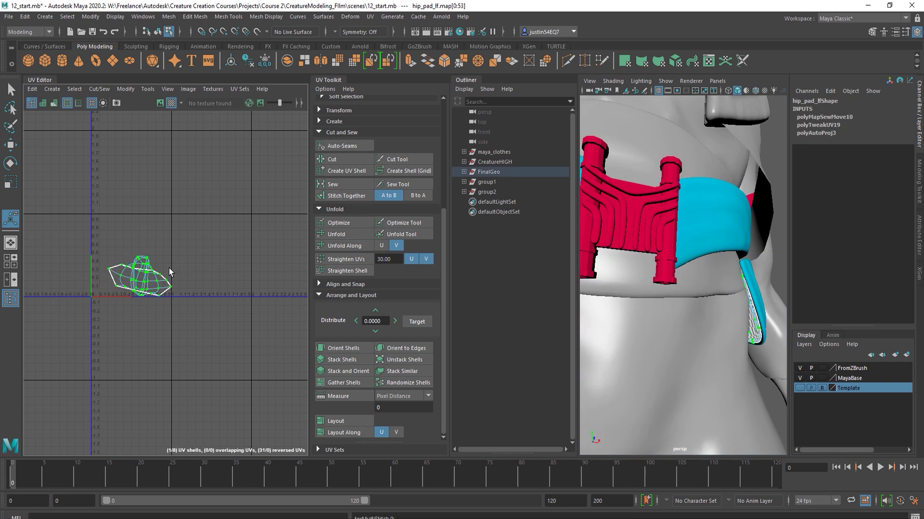
key("ctrl+z")
Stitch and unfold the hip_pad_lf pieces into one shell and move it below the first tile
right_click(142, 277)
left_click_drag(216, 201, 40, 352)
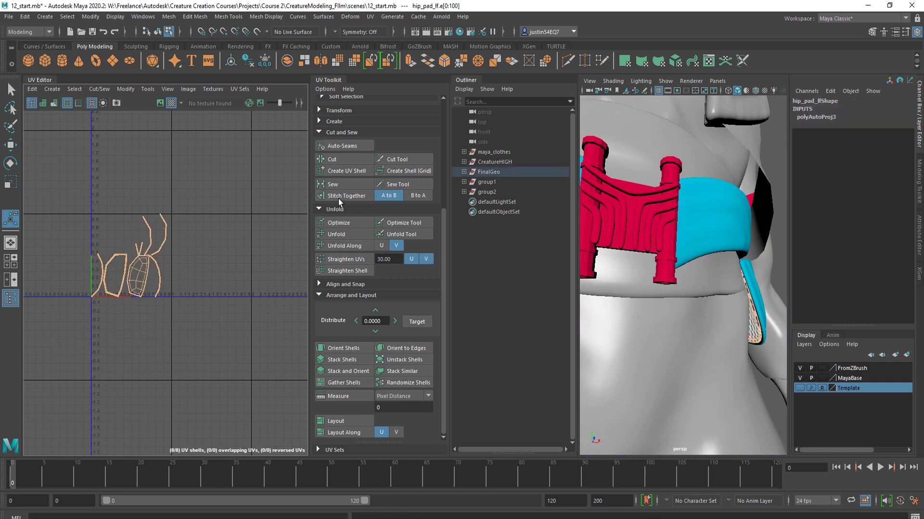
left_click(338, 198)
right_click_drag(153, 270, 189, 265)
left_click_drag(211, 212, 62, 336)
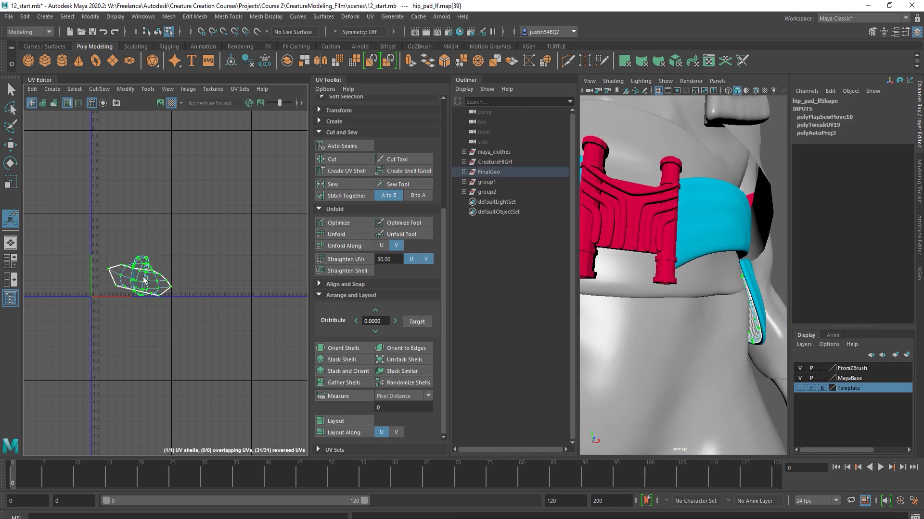
left_click(355, 235)
key("w")
left_click_drag(138, 274, 156, 421)
Project the hip_pad_rt lining with Automatic UVs, stitch its pieces into one shell and unfold it
left_click_drag(656, 349, 645, 313, "alt")
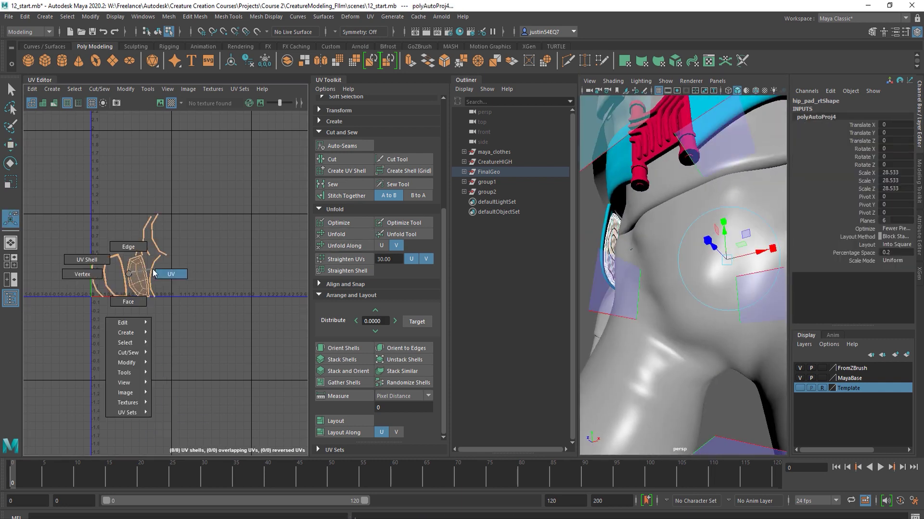
right_click_drag(153, 273, 128, 248)
left_click_drag(207, 198, 53, 332)
left_click(345, 196)
right_click_drag(139, 273, 181, 272)
left_click_drag(212, 221, 68, 332)
left_click(335, 234)
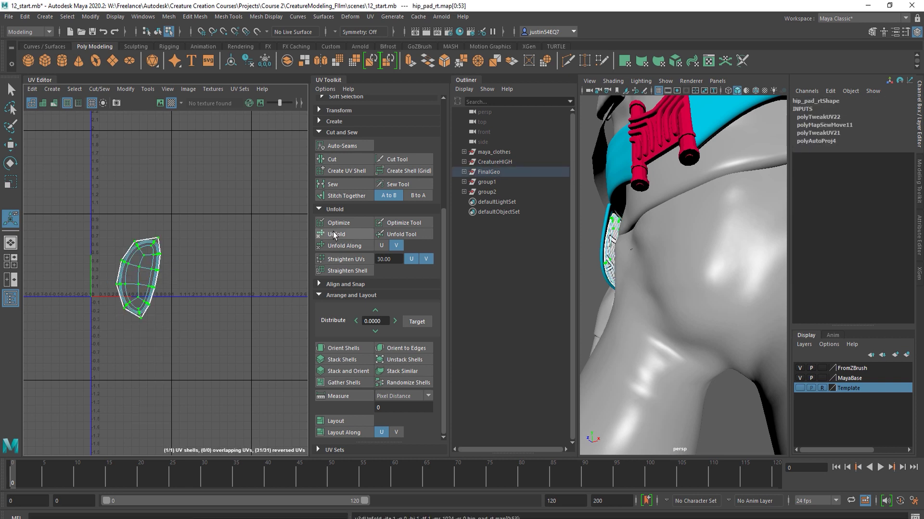
Select the unfolded hip_pad_rt shell and move it below the tiles, next to where the other hip pad lies
left_click(158, 32)
right_click_drag(148, 262, 170, 260)
left_click(152, 269)
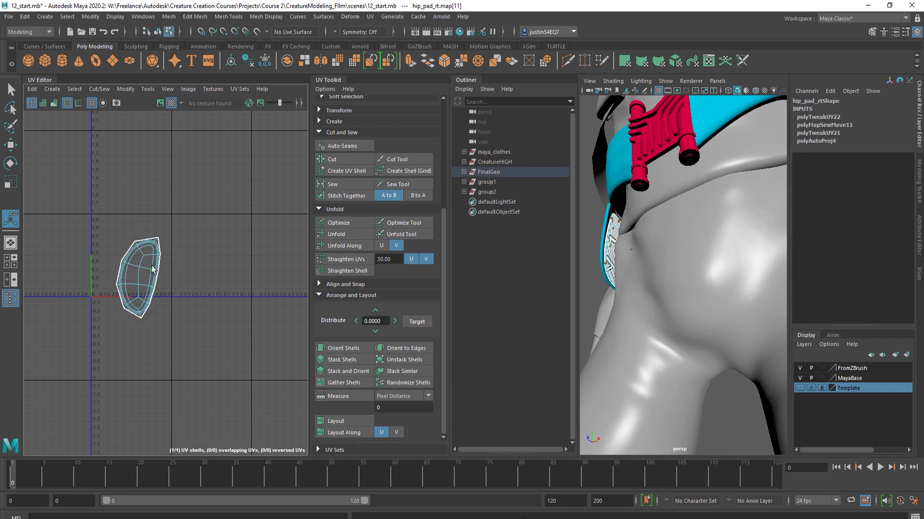
key("w")
left_click_drag(153, 269, 256, 399)
Add the other hip pad, the belt_pad and the cowl_pad to the selection to show all the linings together
left_click_drag(682, 271, 702, 337, "alt")
left_click(726, 298, "shift")
left_click(633, 258, "shift")
left_click(642, 217, "shift")
right_click_drag(705, 303, 647, 279, "alt")
left_click_drag(647, 279, 667, 279, "alt")
middle_click_drag(169, 289, 203, 263, "alt")
left_click_drag(181, 302, 248, 303)
middle_click_drag(194, 301, 148, 297, "alt")
key("ctrl+z")
key("ctrl+z")
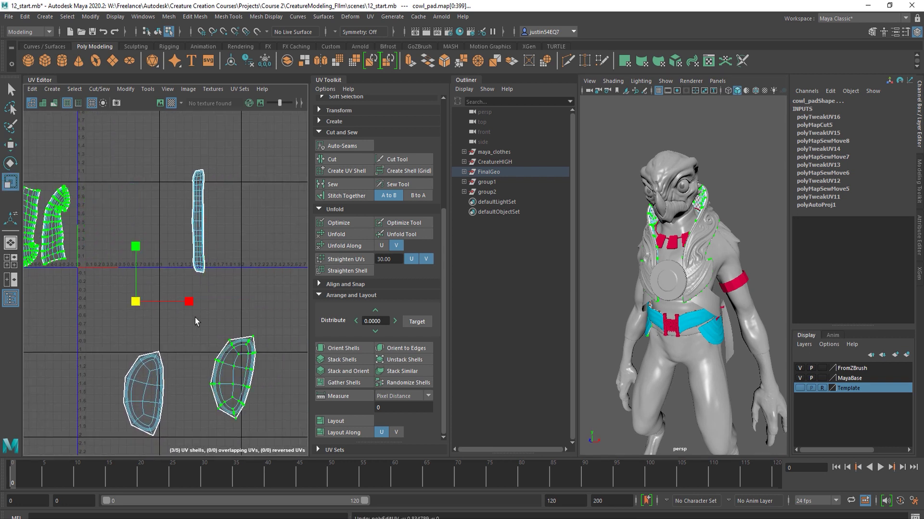
Bring the two cowl_pad halves into the first tile, standing beside the U origin
middle_click_drag(209, 336, 236, 292, "alt")
right_click_drag(284, 277, 290, 275, "alt")
left_click_drag(293, 273, 191, 438)
left_click_drag(125, 120, 139, 189)
key("w")
middle_click_drag(211, 216, 172, 294, "alt")
right_click_drag(149, 294, 298, 315, "alt")
Cut the belt_pad strip across its middle and set the two halves side by side next to the cowl_pad halves
left_click(196, 230)
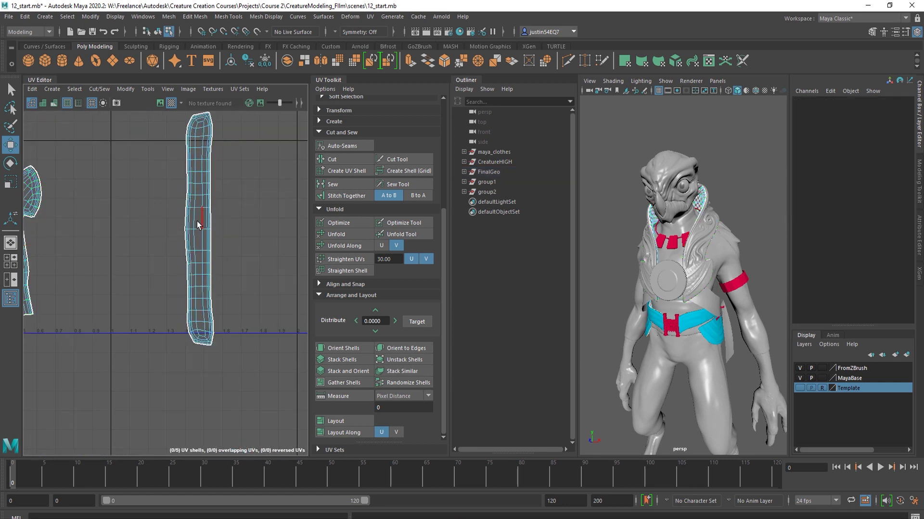
right_click_drag(193, 179, 157, 165)
left_click(202, 191)
left_click_drag(198, 170, 162, 293)
left_click_drag(145, 272, 130, 273)
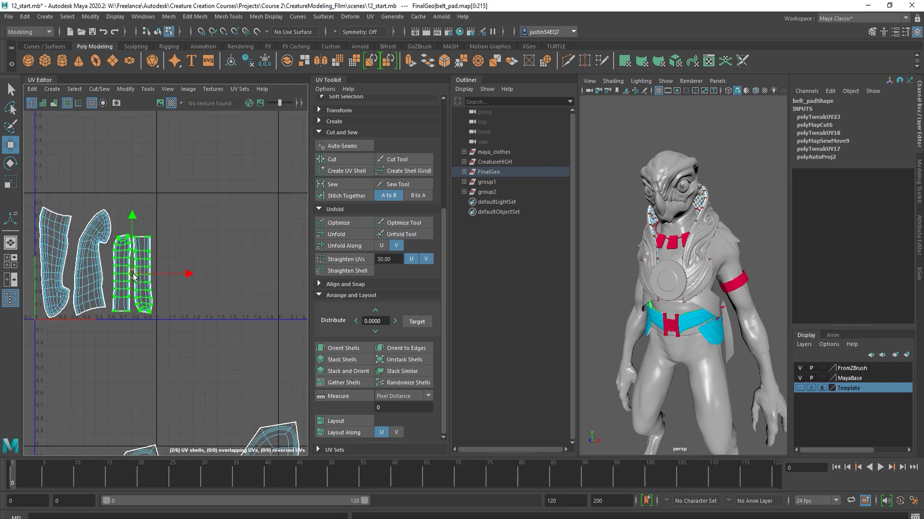
Select both hip pad shells and move them above the first tile
right_click_drag(220, 285, 178, 269, "alt")
middle_click_drag(282, 344, 246, 229, "alt")
left_click_drag(260, 227, 63, 422)
left_click_drag(173, 303, 212, 153)
Scale all six pad shells down slightly together and shift them down towards the first tile's lower edge
middle_click_drag(200, 235, 197, 293, "alt")
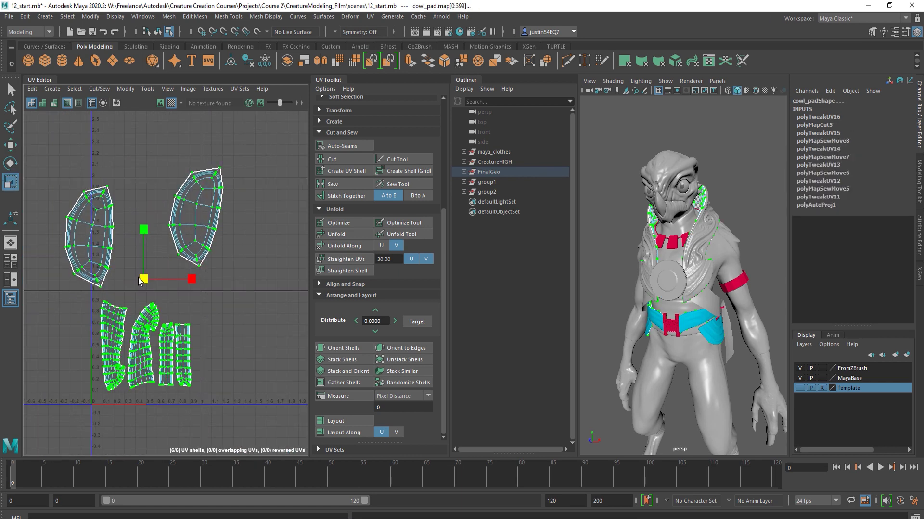
key("w")
left_click_drag(140, 287, 140, 296)
Scale only the two hip pad shells down so they sit just above the cowl and belt strips
left_click_drag(247, 172, 56, 310)
key("r")
middle_click_drag(169, 277, 117, 284)
key("w")
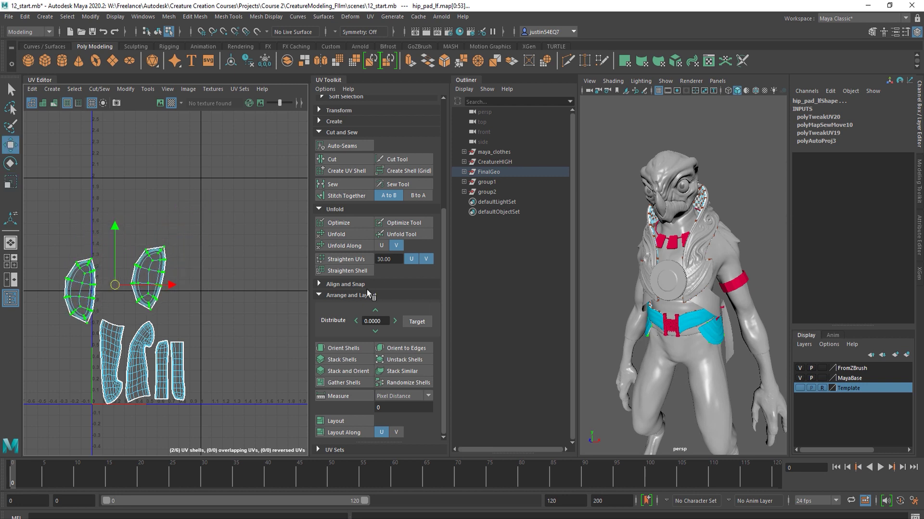
Rotate the two hip pad shells to lie diagonally and fit them above the cowl and belt strips inside the first tile
middle_click_drag(703, 400, 659, 291, "alt")
left_click_drag(660, 291, 625, 303, "alt")
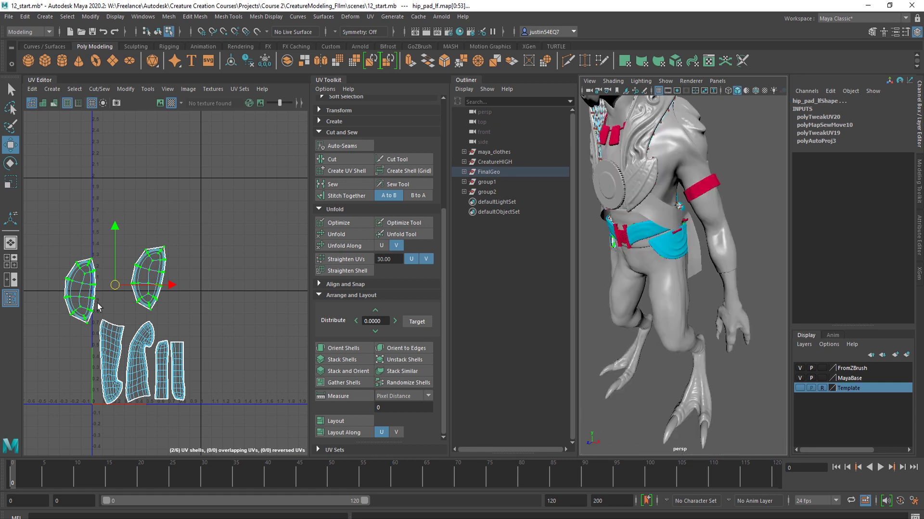
middle_click_drag(97, 296, 175, 263, "alt")
right_click_drag(176, 262, 222, 281, "alt")
middle_click_drag(222, 281, 86, 317, "alt")
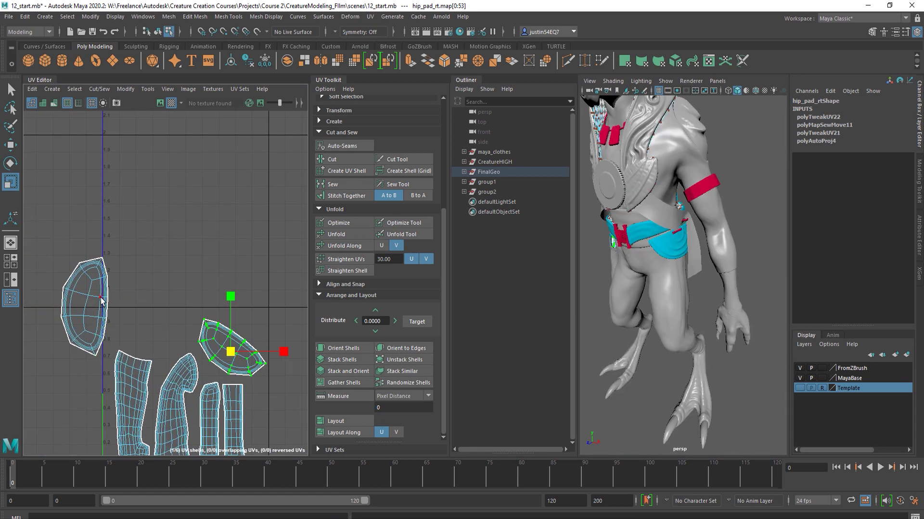
left_click(101, 301)
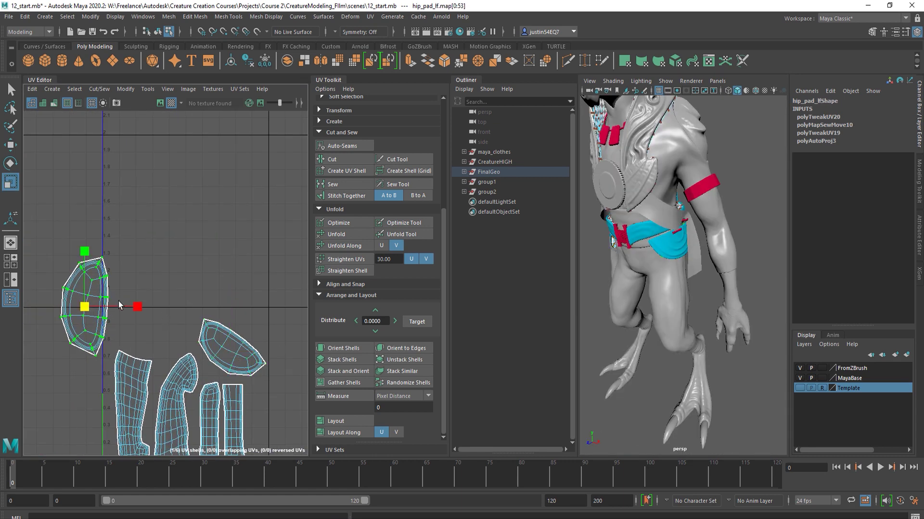
key("e")
left_click_drag(140, 294, 96, 250)
key("w")
left_click_drag(83, 307, 149, 338)
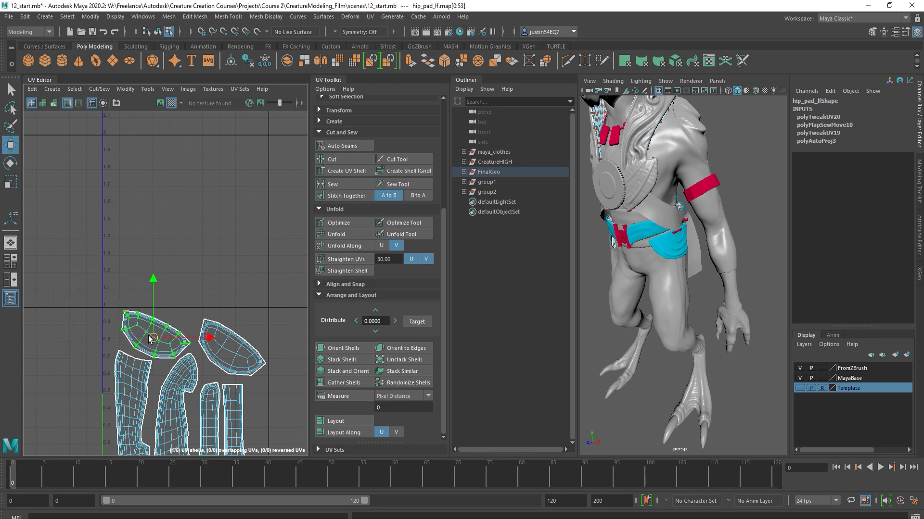
left_click(224, 279)
scroll(231, 279, "down", 1)
middle_click_drag(257, 272, 237, 140, "alt")
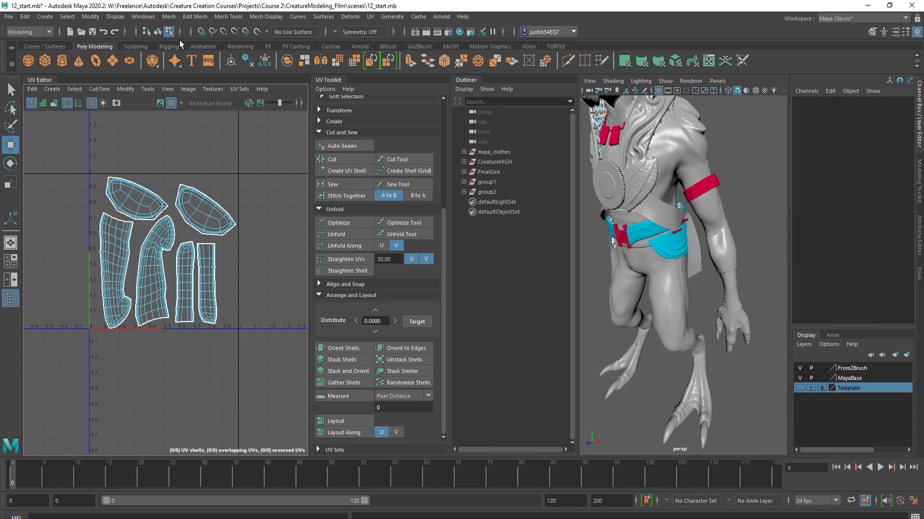
Select the cowl, belt and hip pad objects, assign them the yellow group material through the Hypershade, and clear the selection
left_click(158, 32)
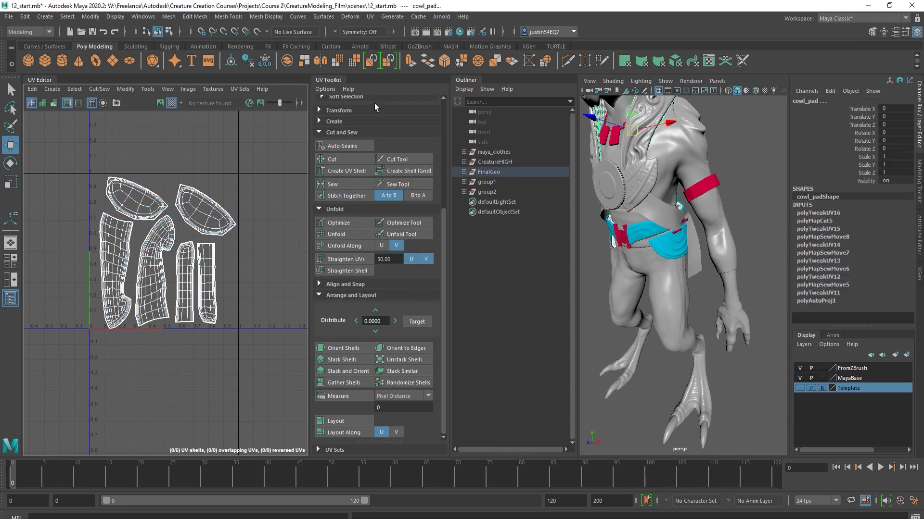
left_click(460, 32)
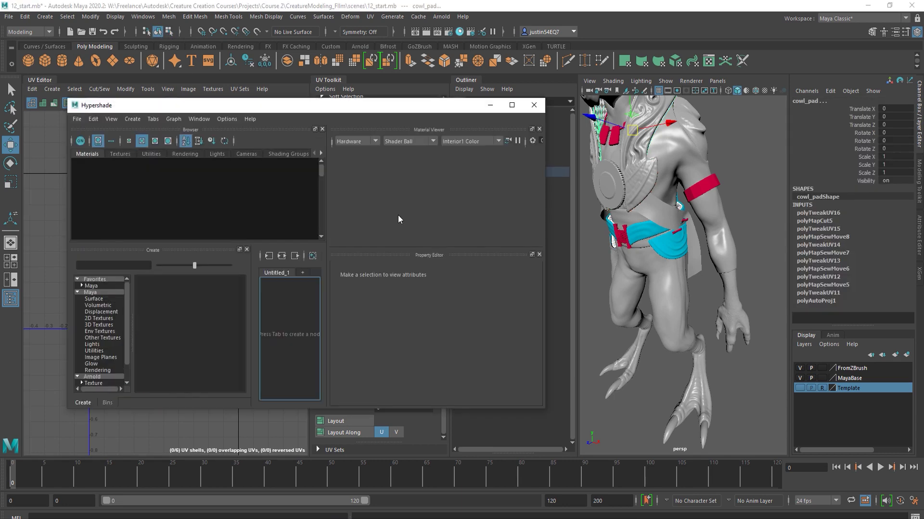
right_click_drag(229, 186, 222, 161)
left_click(608, 339)
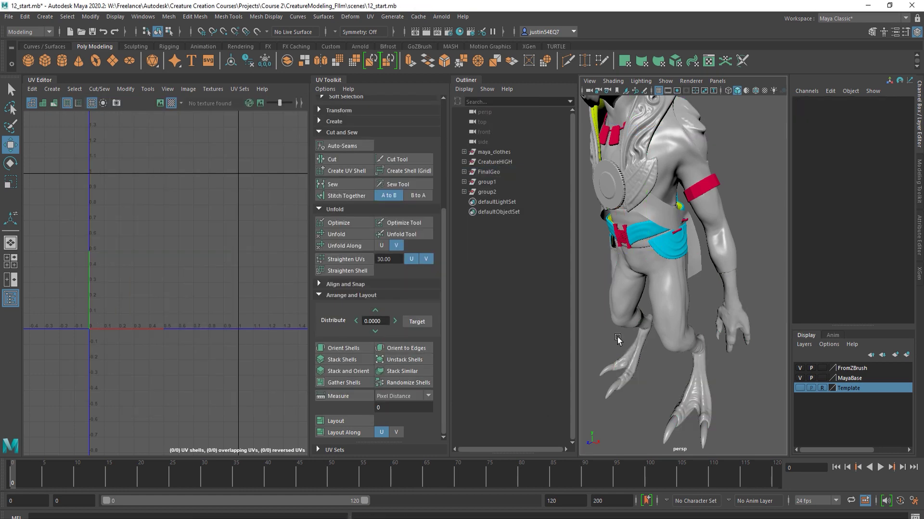
Examine the creature's clothing from several angles to check the group material colours and the pieces still without one
left_click_drag(648, 276, 681, 233, "alt")
middle_click_drag(680, 234, 695, 308, "alt")
left_click_drag(696, 308, 671, 301, "alt")
middle_click_drag(671, 301, 677, 347, "alt")
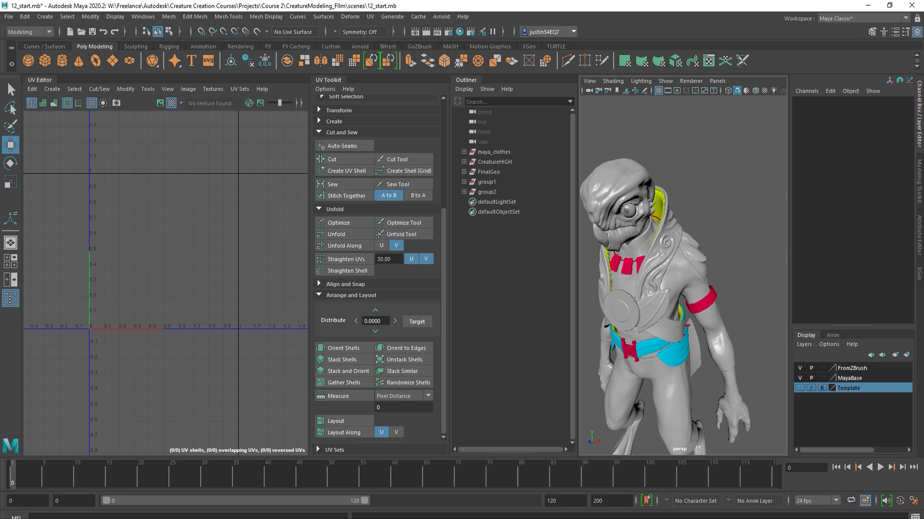
left_click_drag(666, 290, 668, 267, "alt")
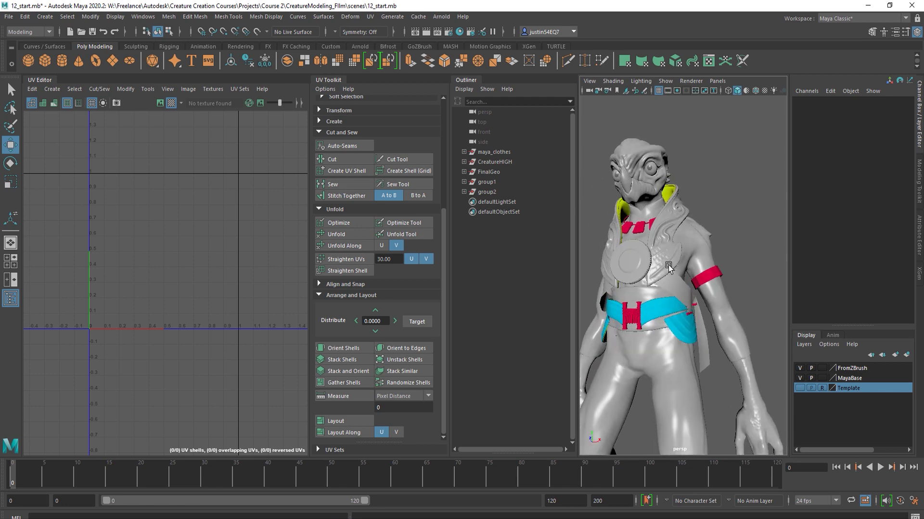
left_click(635, 290)
left_click_drag(637, 296, 716, 239, "alt")
left_click(717, 237)
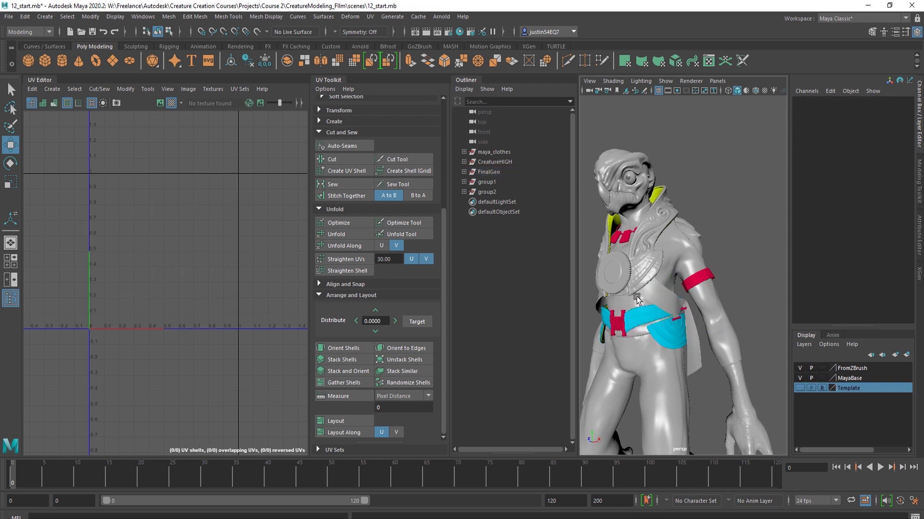